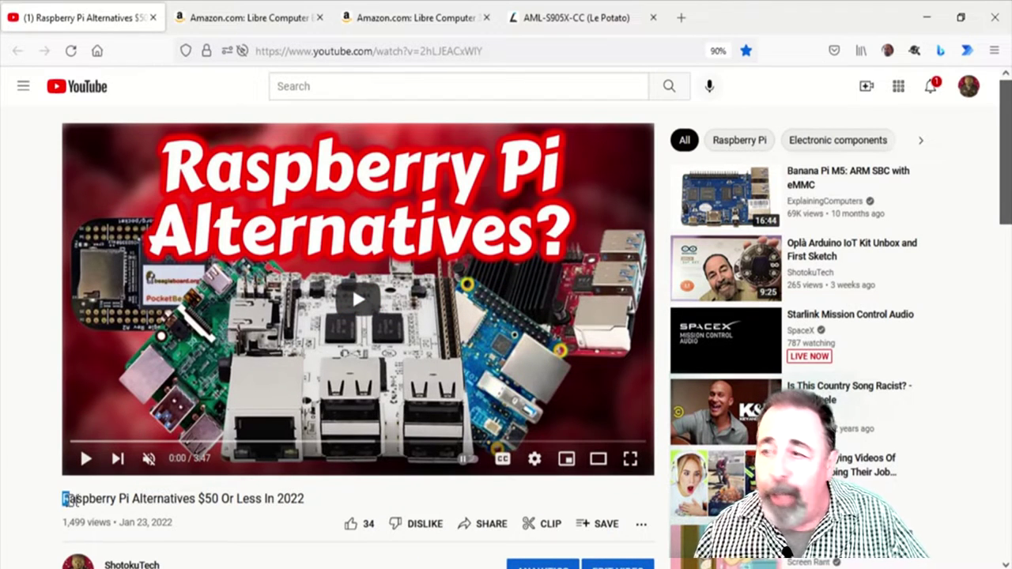
# Step: Leave the YouTube video for the Amazon listing of the Le Potato board, priced $50
pyautogui.moveTo(70, 499); pyautogui.dragTo(156, 499)
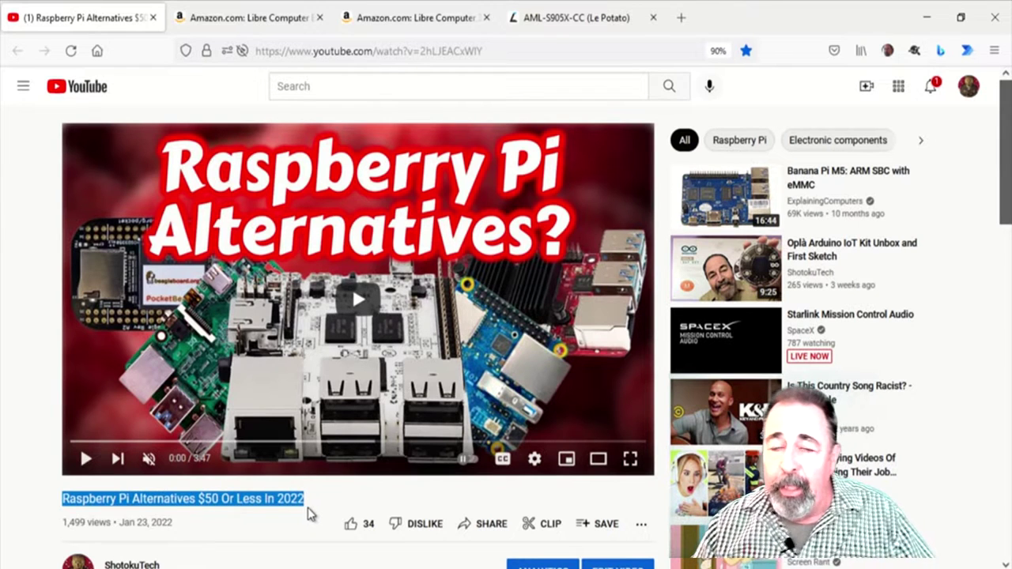
pyautogui.click(308, 512)
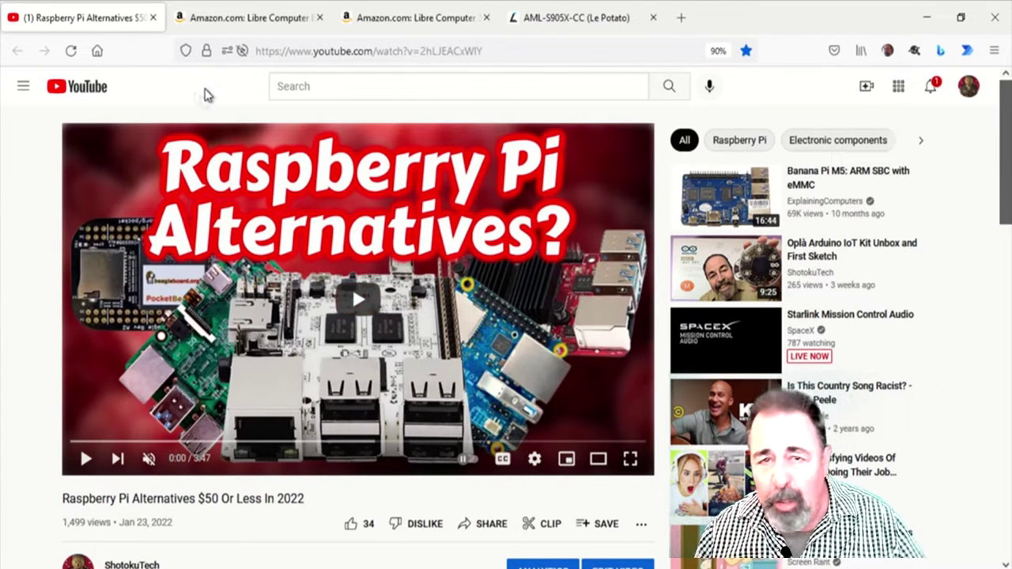
pyautogui.click(252, 22)
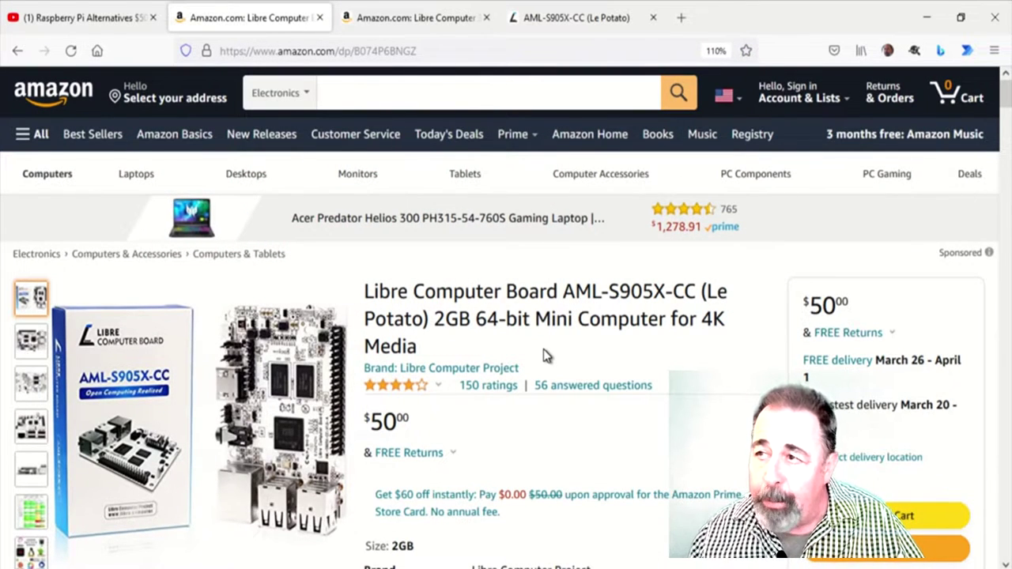
# Step: Open the $19.99 Libre Computer 32GB eMMC 5.x module page and highlight '32GB' in its title
pyautogui.scroll(-2, 544, 355)
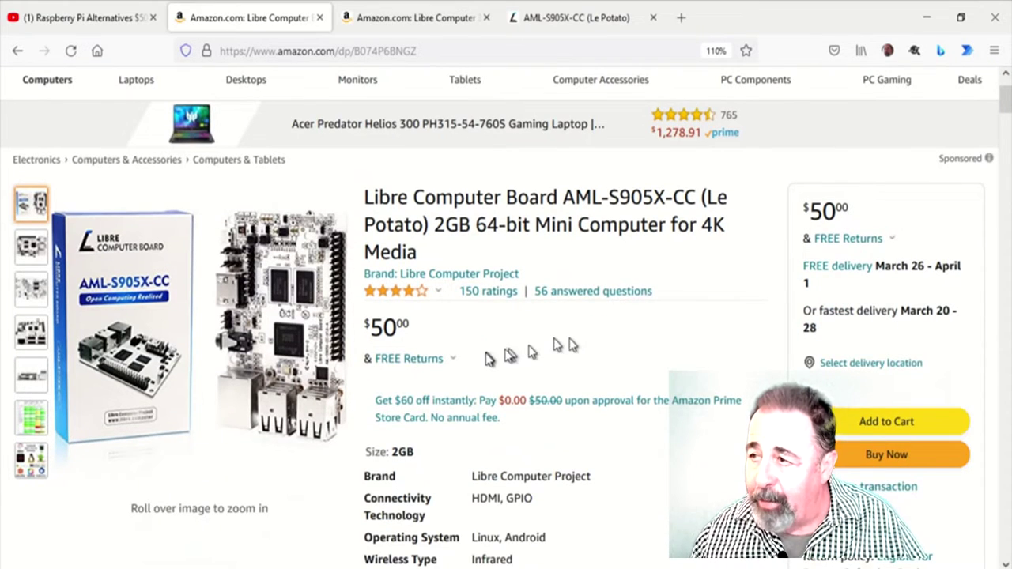
pyautogui.scroll(2, 544, 340)
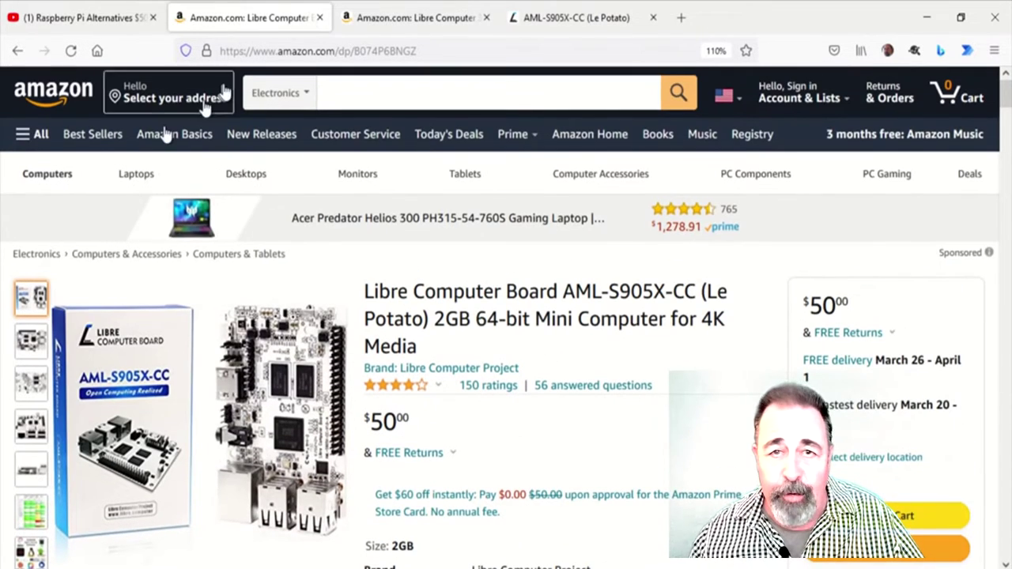
pyautogui.click(389, 24)
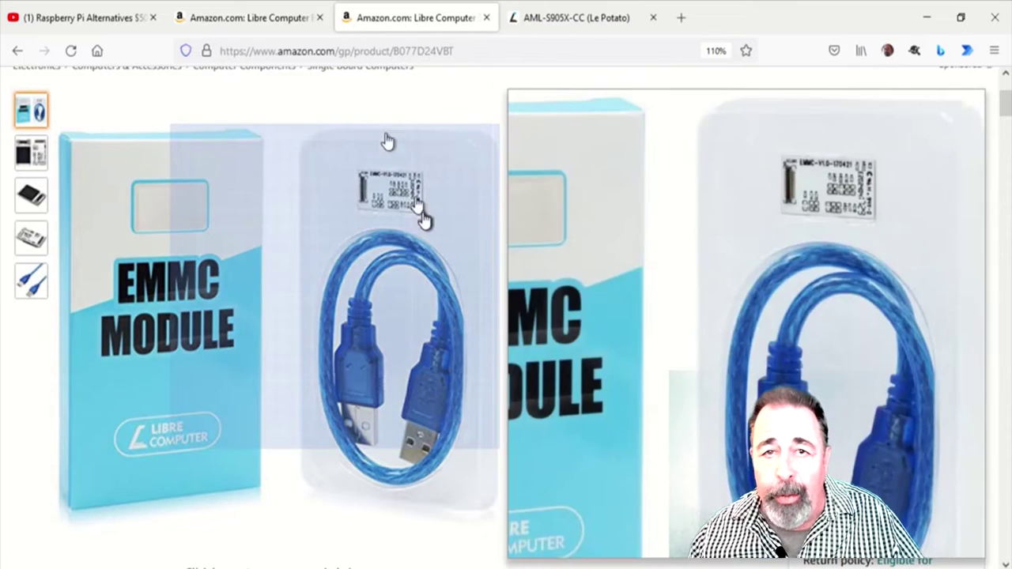
pyautogui.moveTo(32, 162)
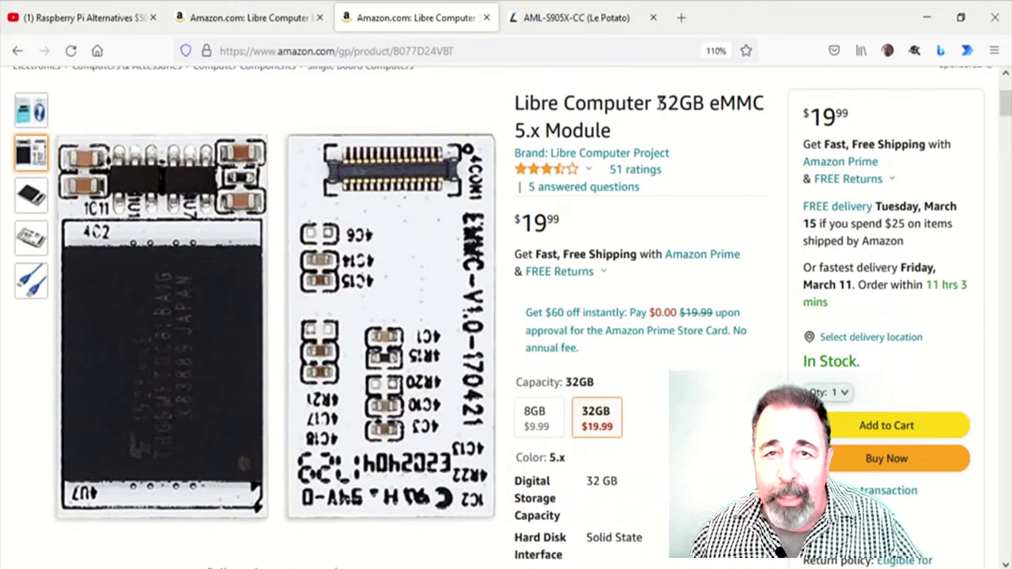
pyautogui.moveTo(659, 104); pyautogui.dragTo(699, 103)
pyautogui.scroll(4, 709, 109)
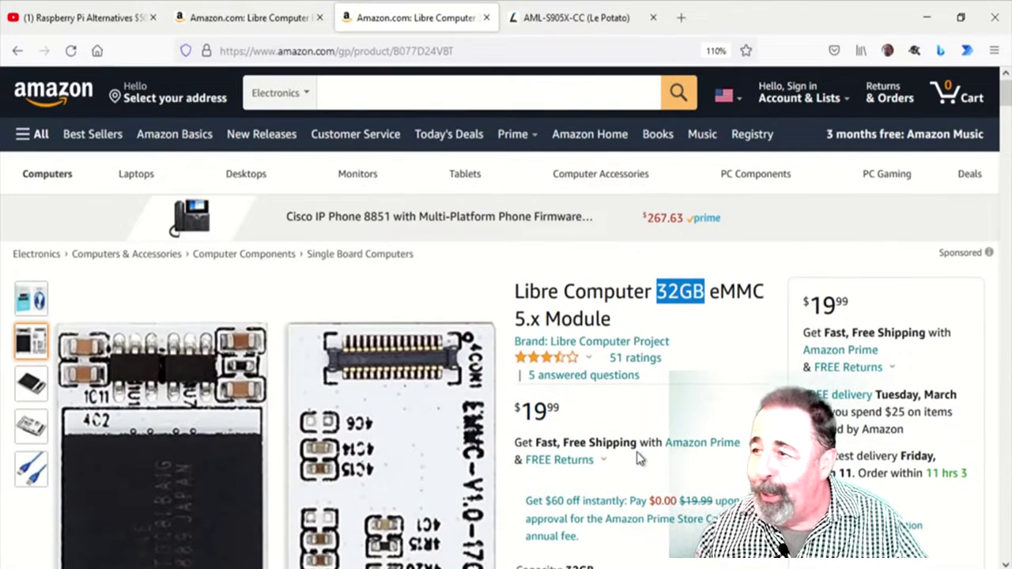
pyautogui.scroll(-2, 638, 458)
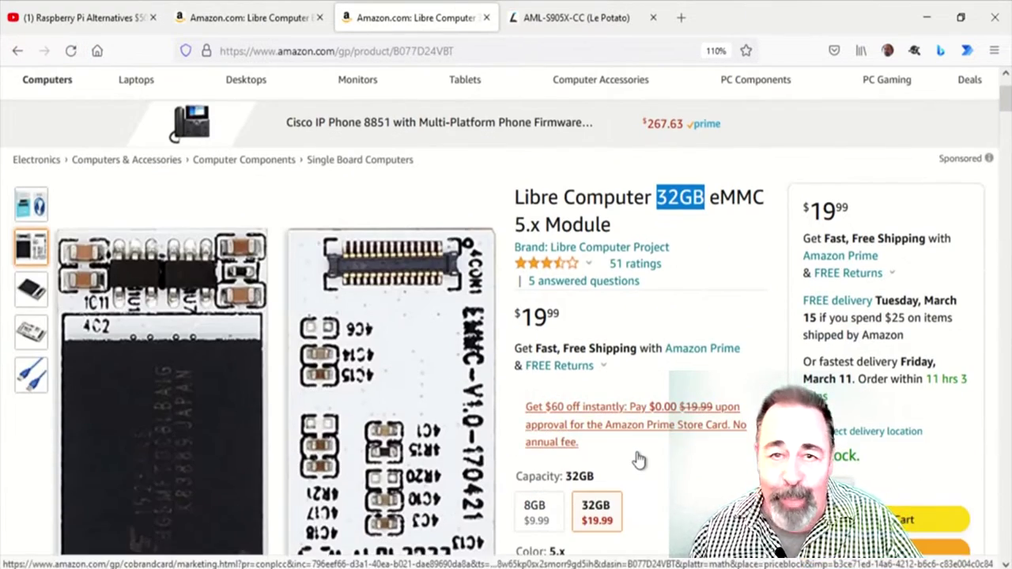
pyautogui.scroll(-4, 702, 315)
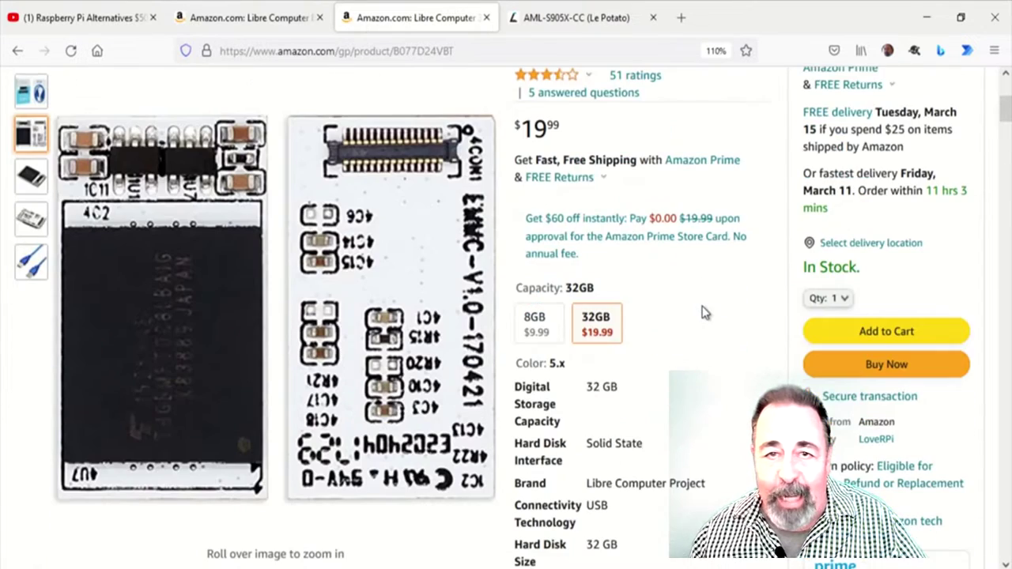
pyautogui.scroll(4, 700, 315)
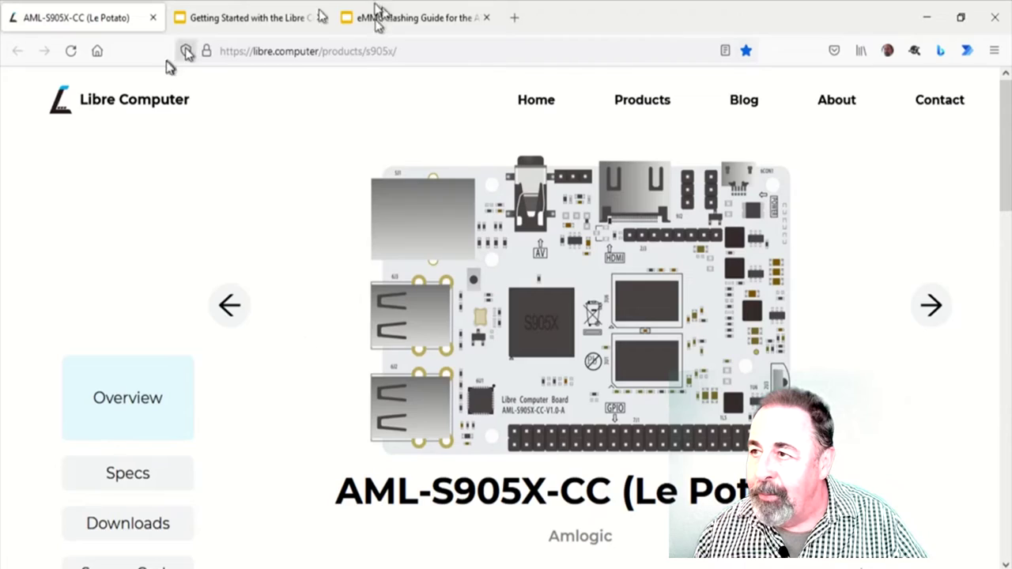
# Step: Browse the Le Potato operating system image downloads on the Libre Computer site
pyautogui.scroll(-3, 256, 387)
pyautogui.click(170, 294)
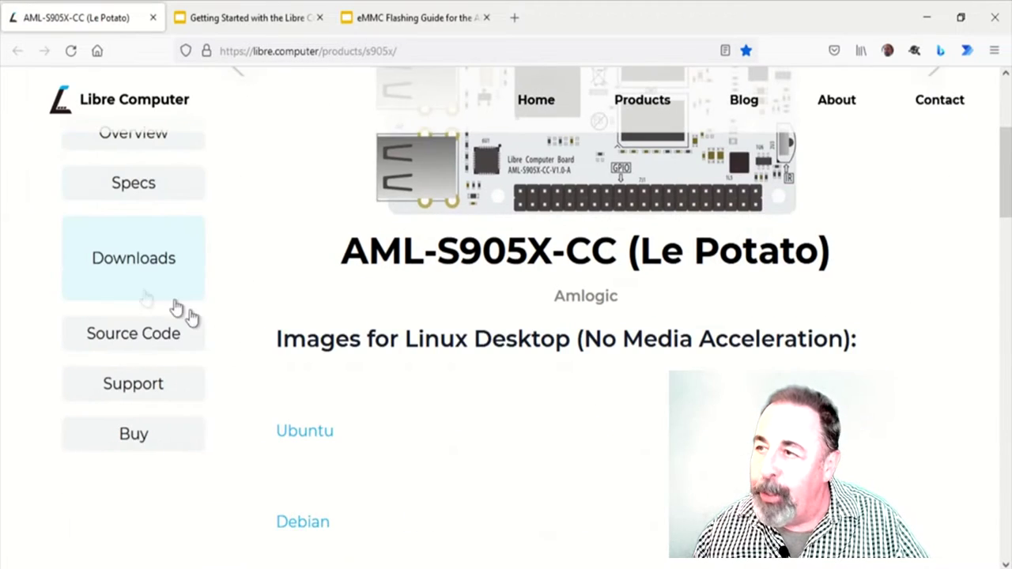
pyautogui.scroll(-2, 451, 415)
pyautogui.scroll(-2, 474, 395)
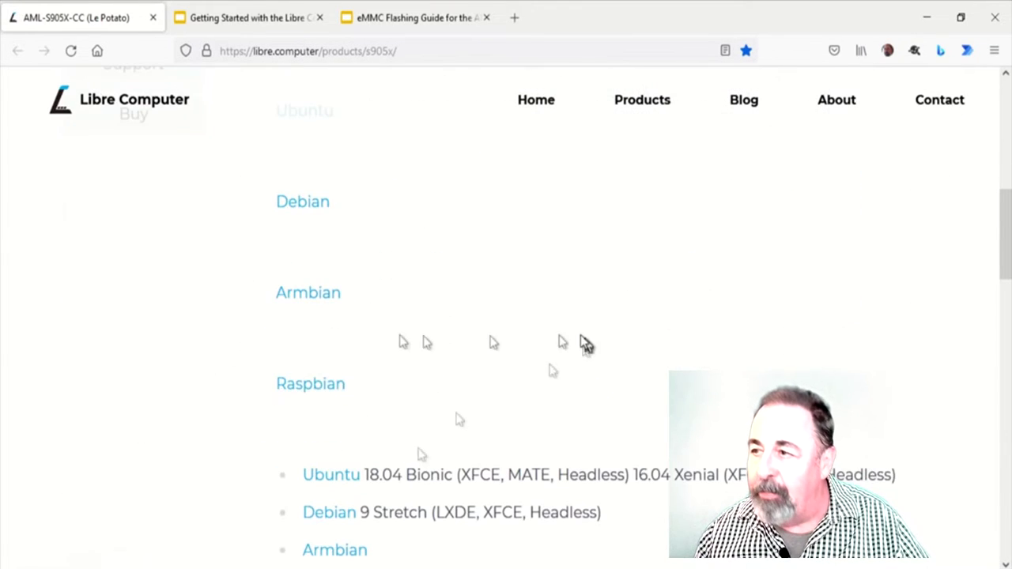
pyautogui.scroll(-1, 506, 372)
pyautogui.scroll(-1, 602, 376)
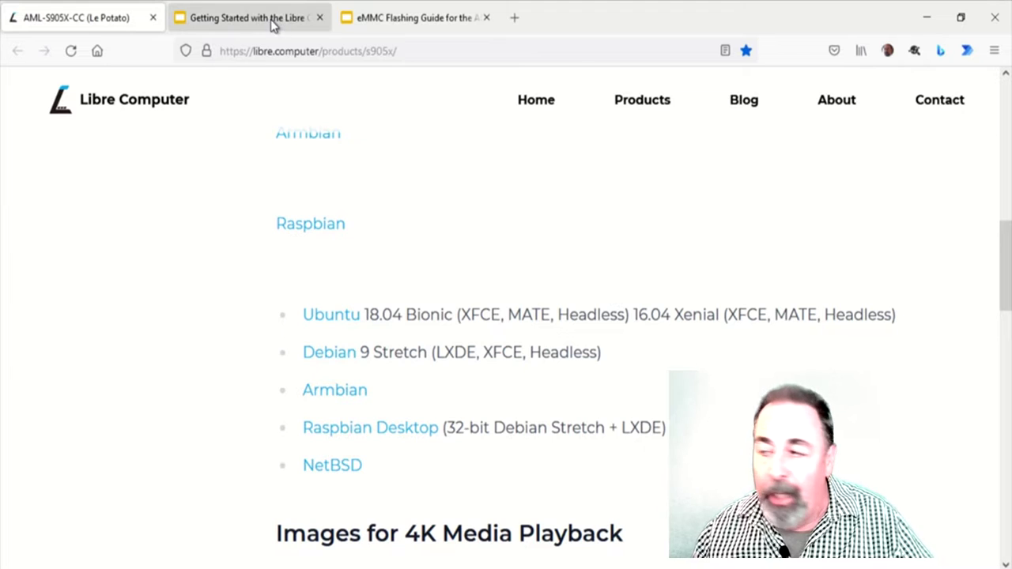
pyautogui.scroll(5, 162, 267)
# Step: Target the USB mass-storage device and confirm writing the Raspbian Stretch desktop image
pyautogui.click(152, 303)
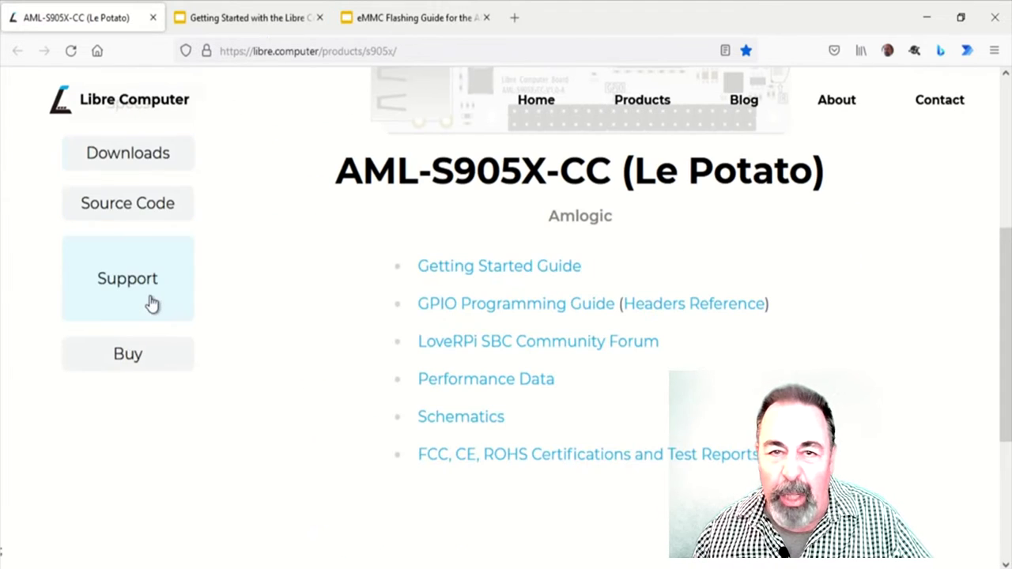
pyautogui.click(308, 19)
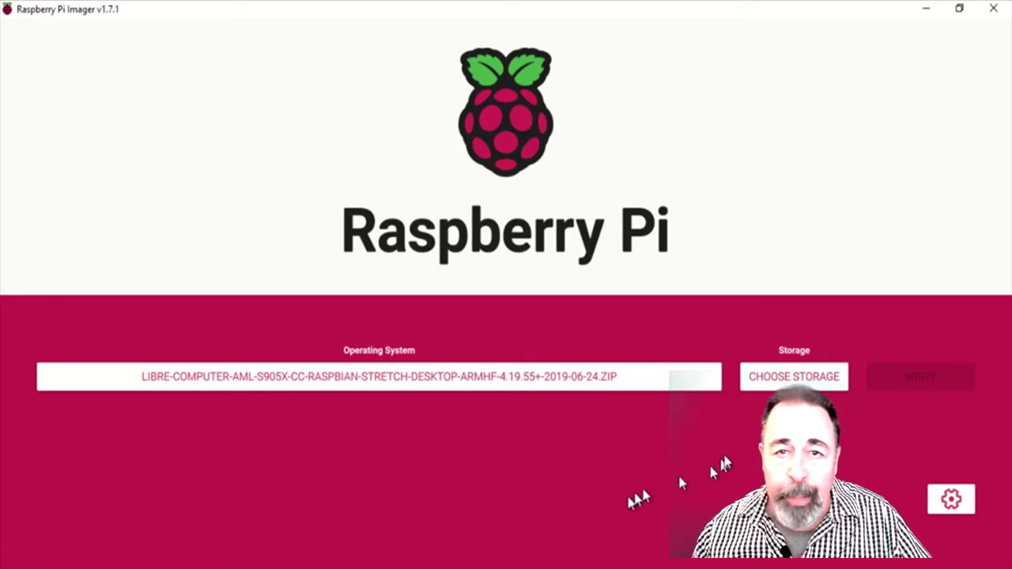
pyautogui.click(793, 374)
pyautogui.click(276, 114)
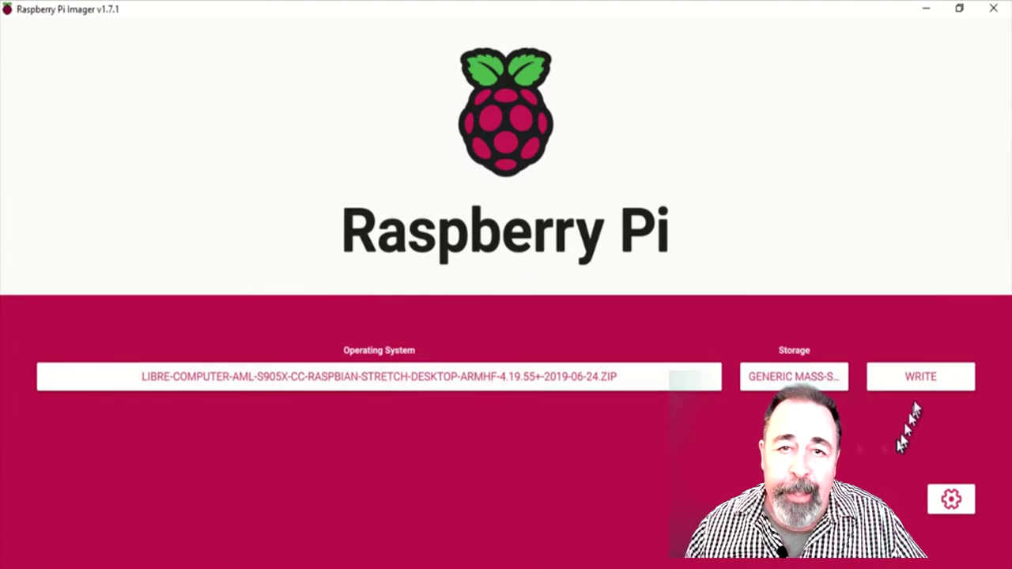
pyautogui.click(939, 388)
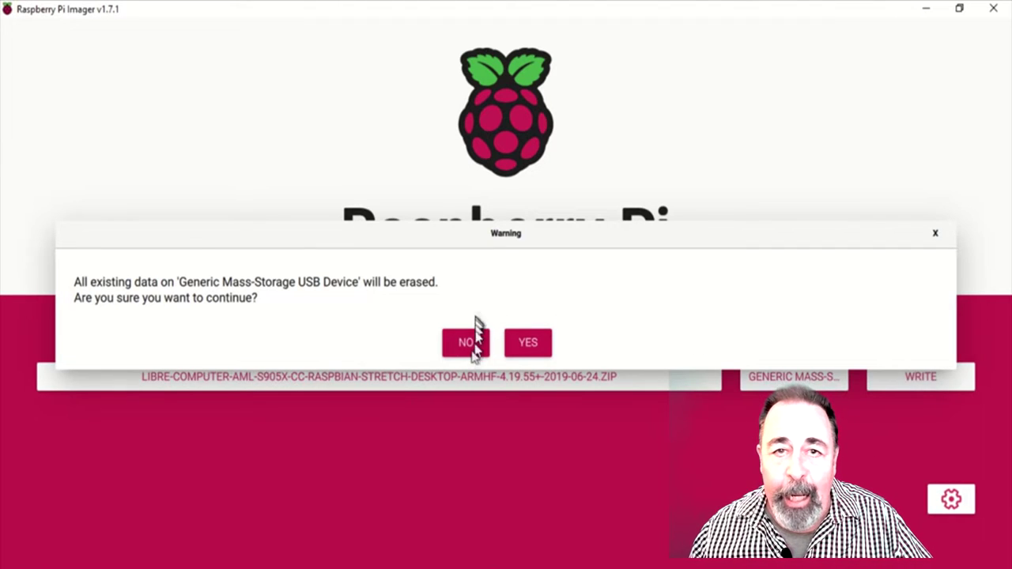
pyautogui.click(529, 342)
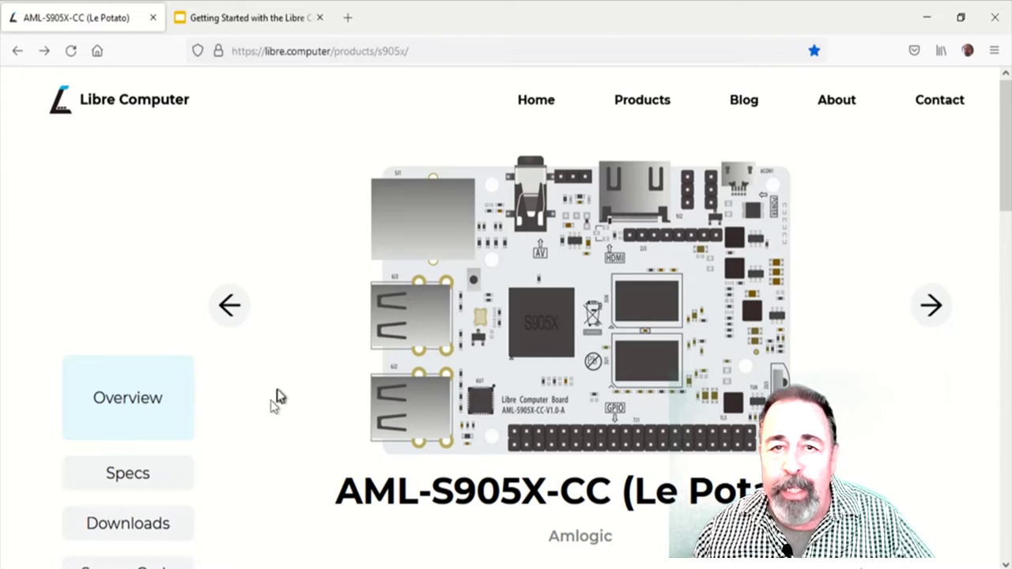
# Step: Reveal the Le Potato support links and open the Getting Started Guide slides
pyautogui.scroll(-3, 277, 398)
pyautogui.click(151, 387)
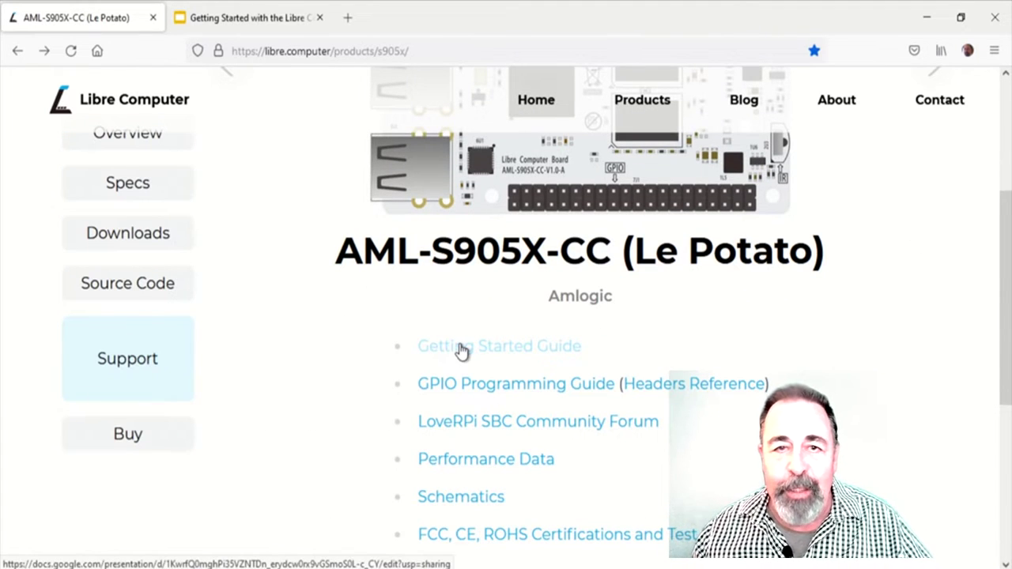
pyautogui.click(247, 22)
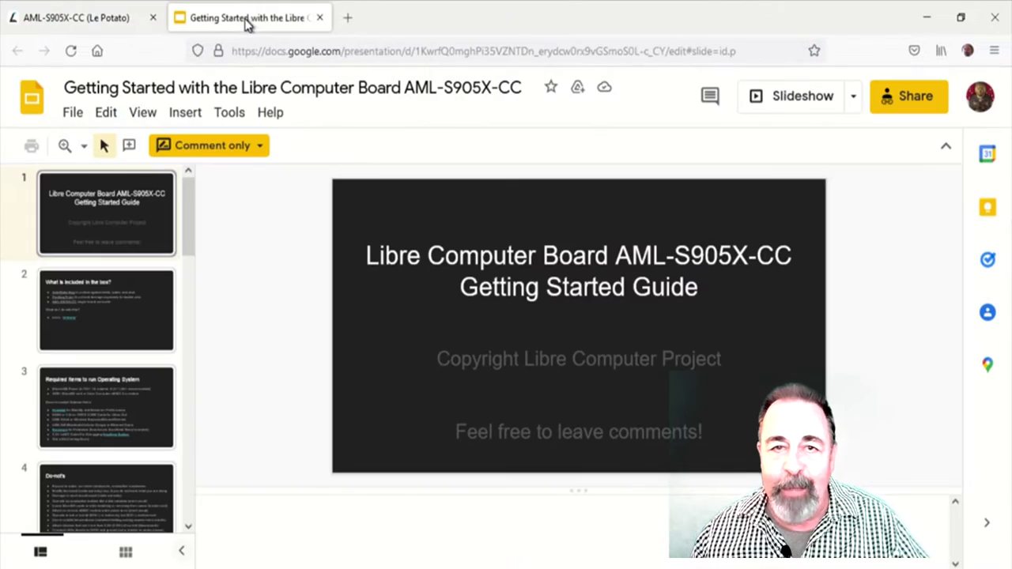
pyautogui.click(110, 17)
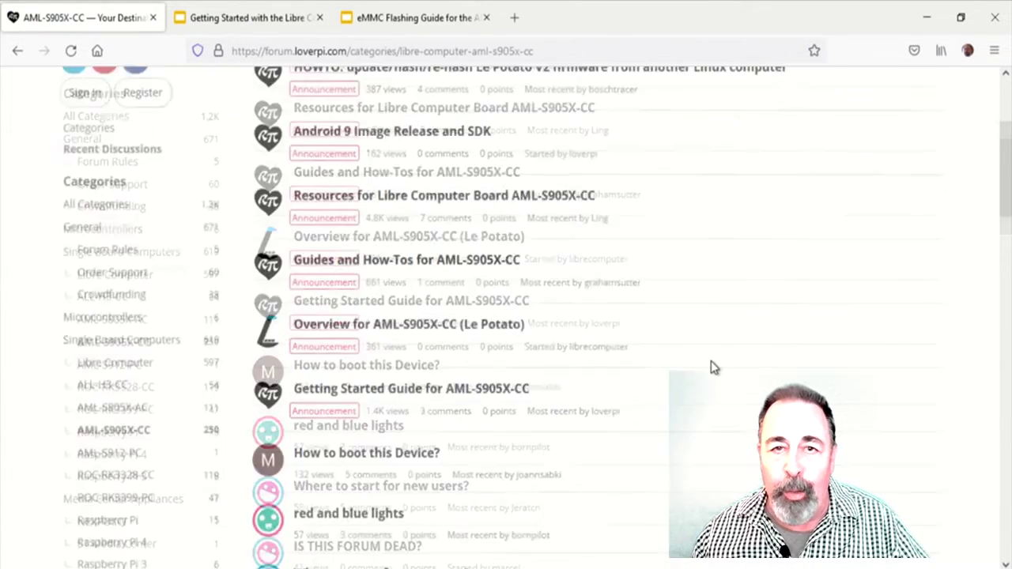
# Step: Try the LoveRPi community forum link, which shows Page not found, and return to the slides
pyautogui.scroll(-3, 711, 361)
pyautogui.click(374, 352)
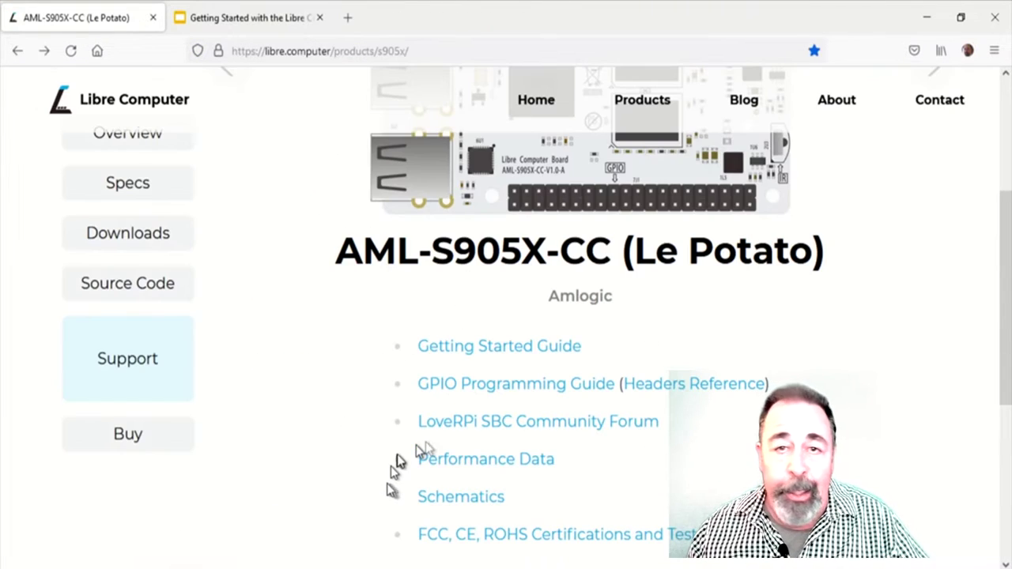
pyautogui.click(507, 429)
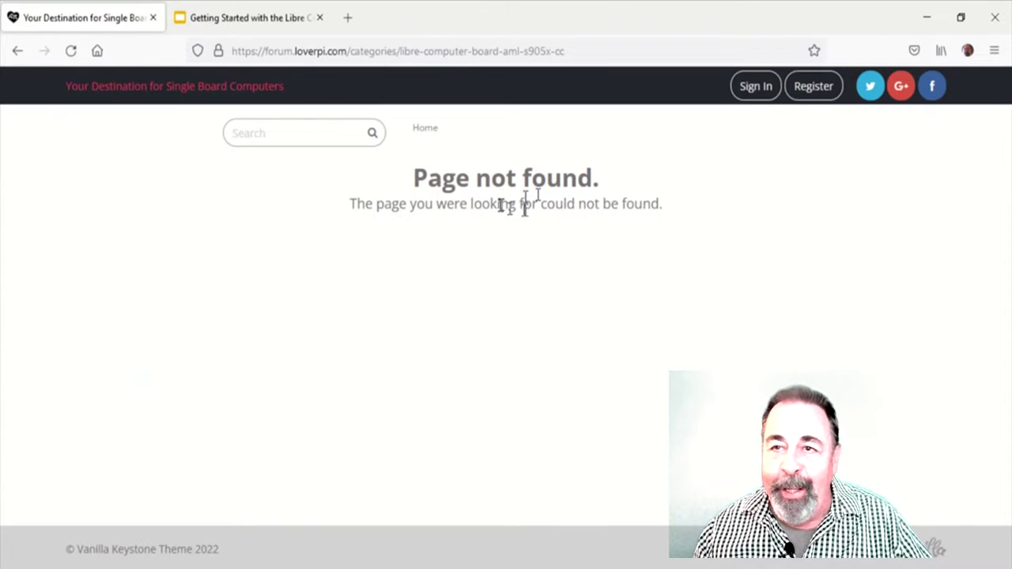
pyautogui.click(18, 54)
pyautogui.click(268, 24)
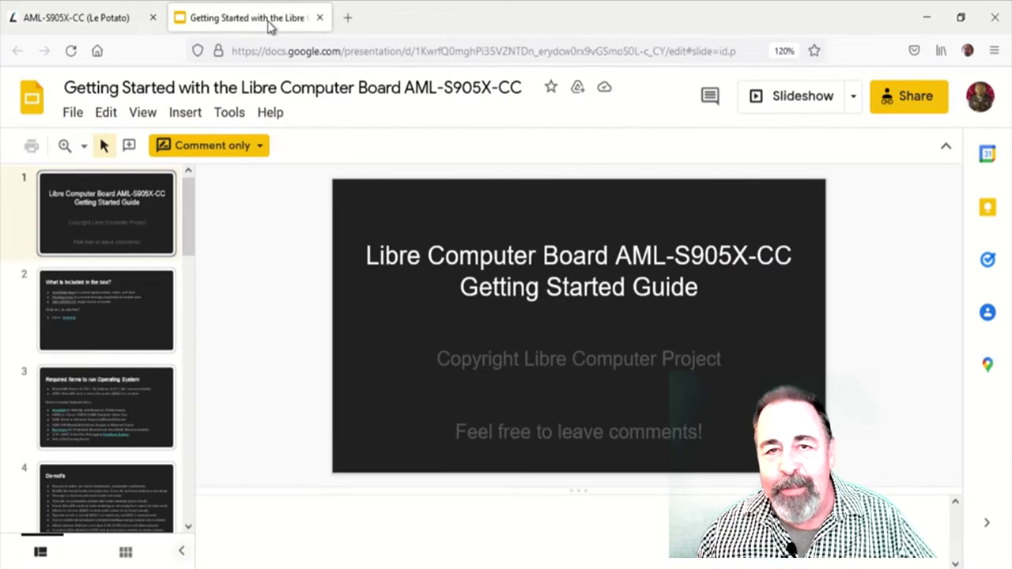
# Step: Step through slides 3 and 4, highlighting the eMMC power warning, full-boot and module-attach steps
pyautogui.click(118, 405)
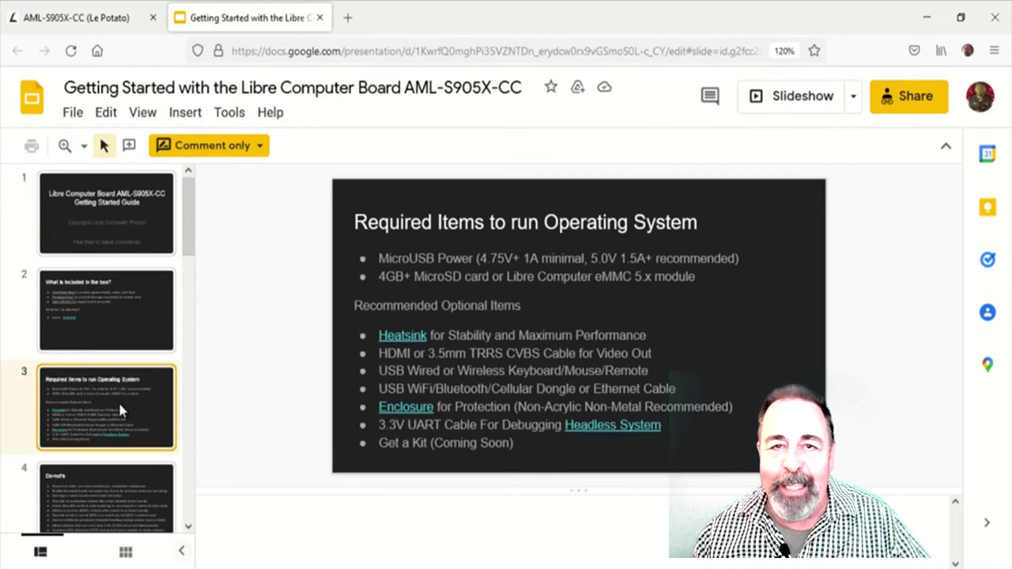
pyautogui.click(105, 510)
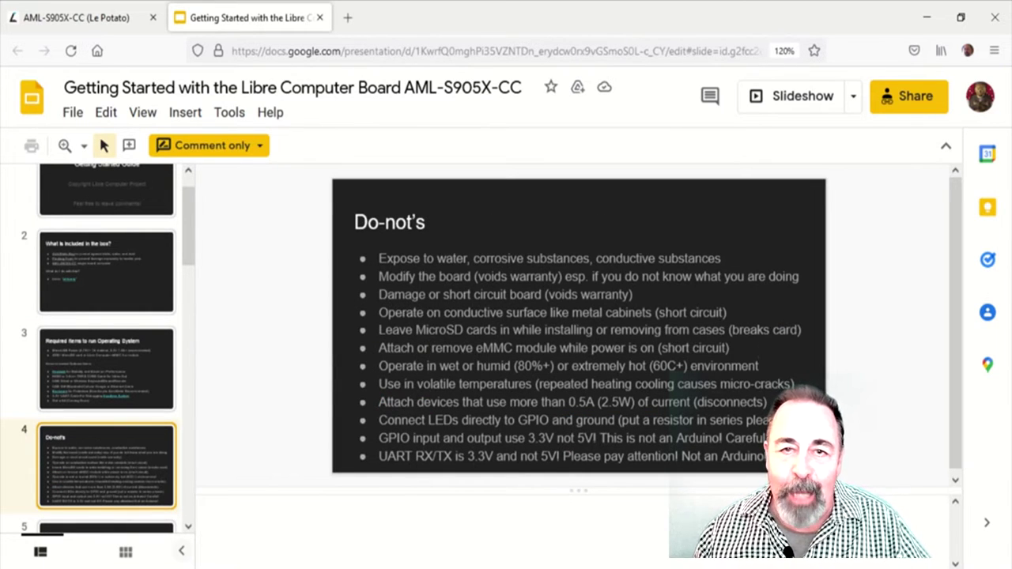
pyautogui.moveTo(729, 348); pyautogui.dragTo(399, 347)
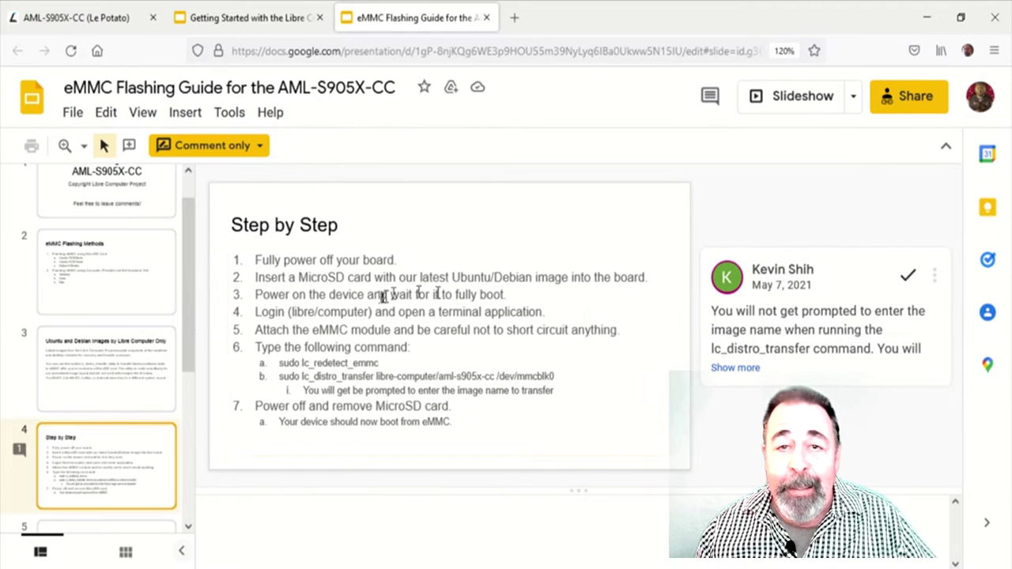
pyautogui.moveTo(510, 295); pyautogui.dragTo(239, 295)
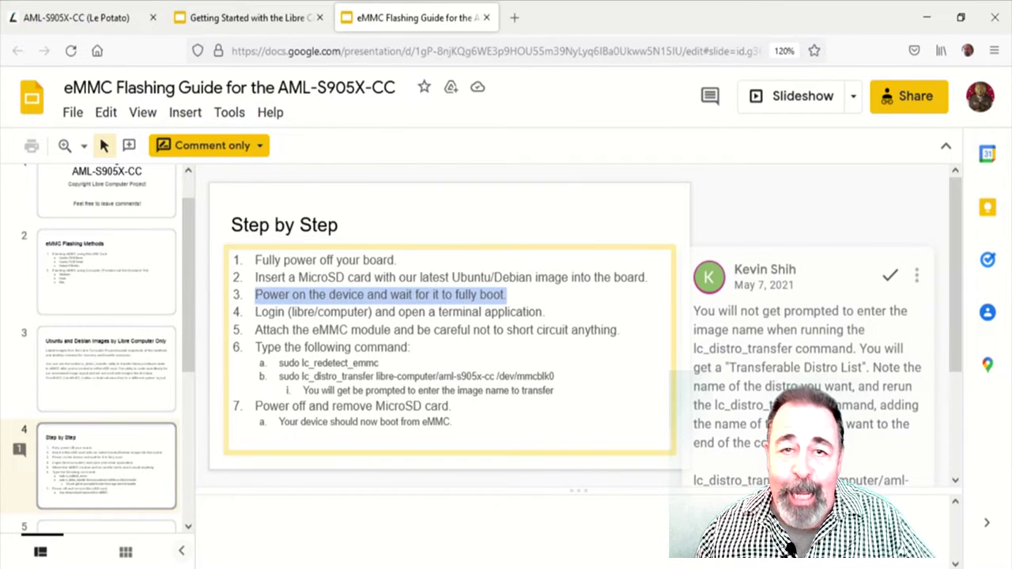
pyautogui.moveTo(628, 334); pyautogui.dragTo(240, 332)
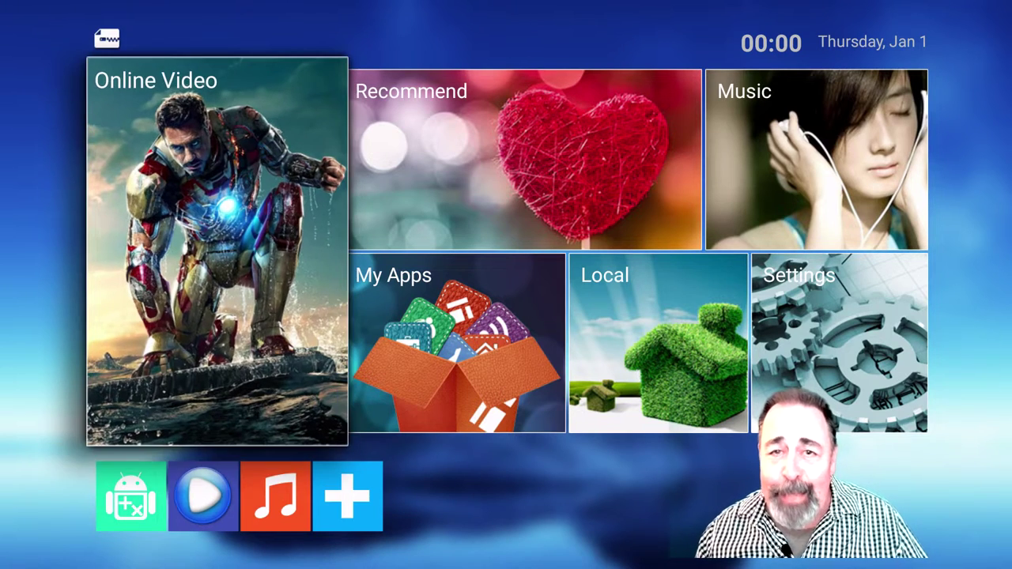
# Step: From My Apps, try AppInstaller, Clock, Downloads, FileBrowser's Local Disk and Gallery in turn
pyautogui.click(507, 291)
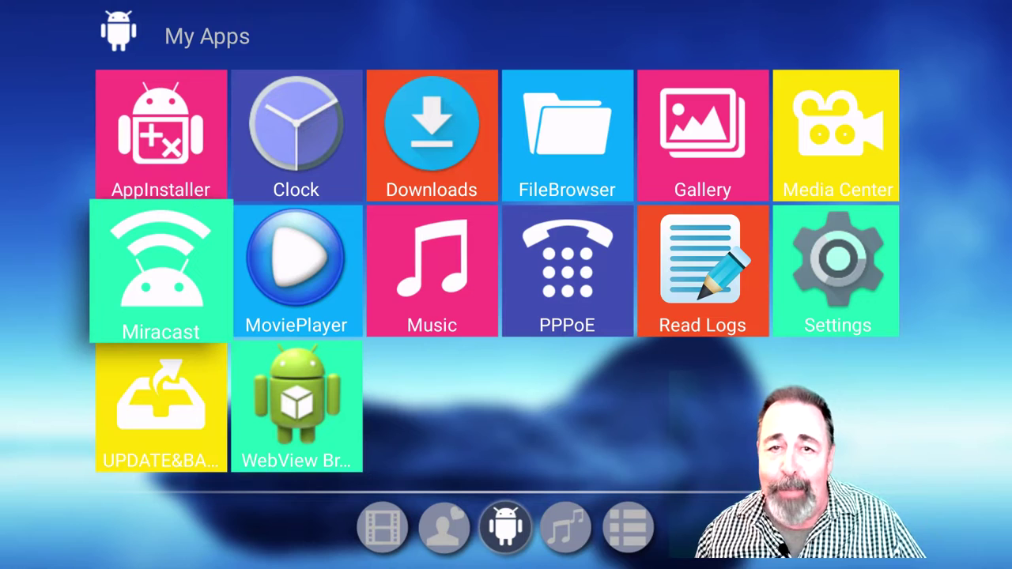
pyautogui.click(145, 135)
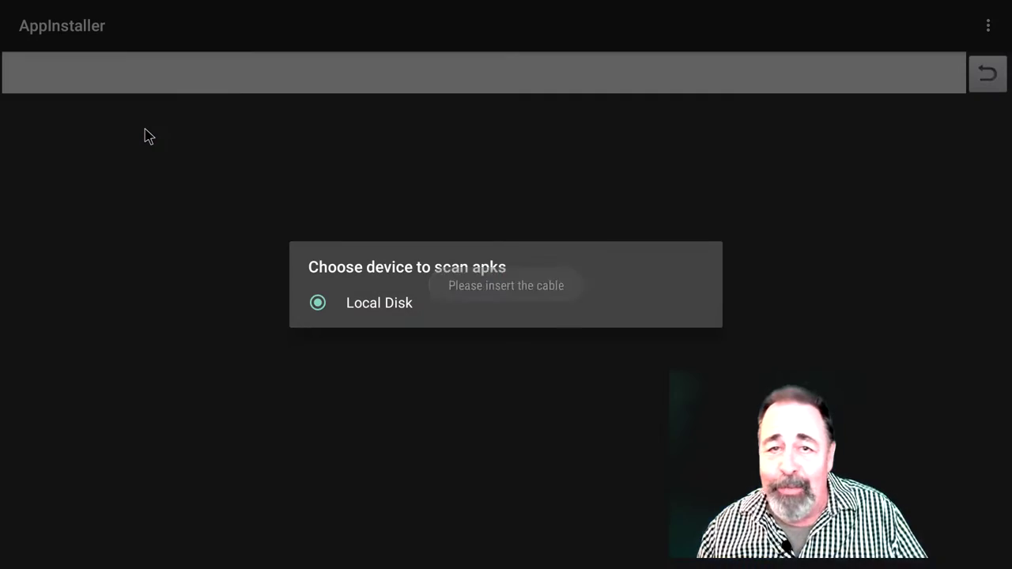
pyautogui.press('Escape')
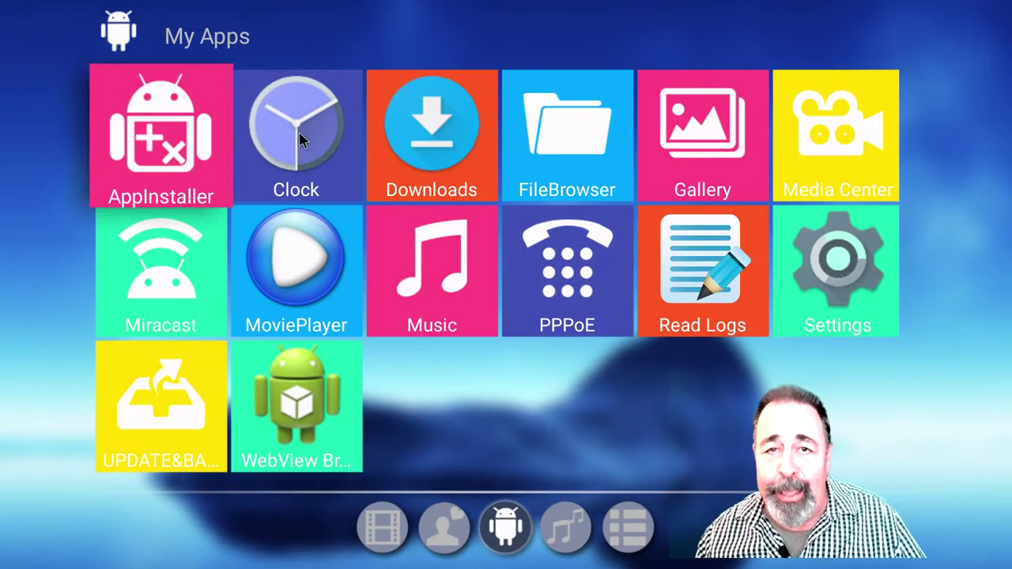
pyautogui.click(301, 141)
pyautogui.press('Escape')
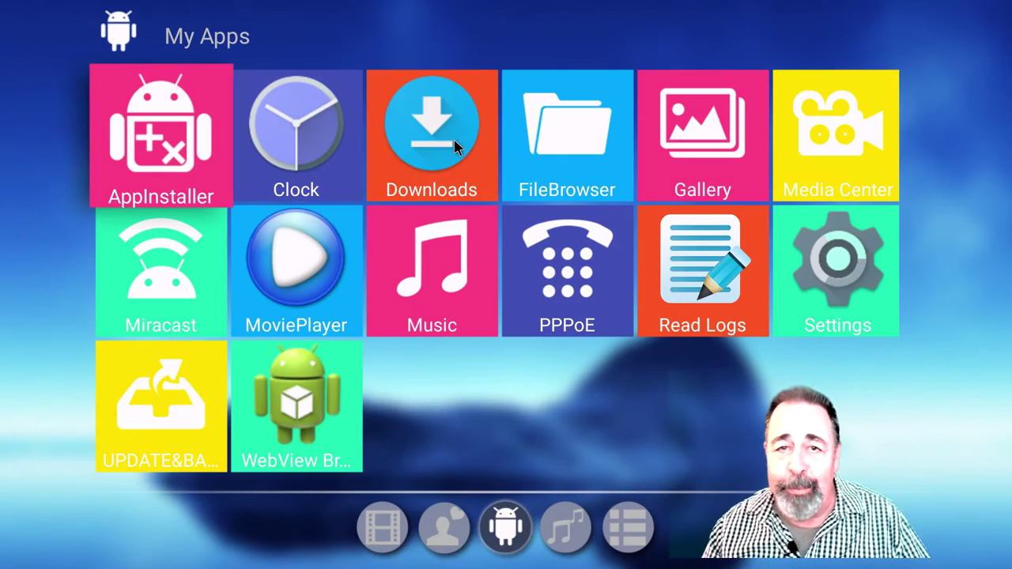
pyautogui.click(446, 140)
pyautogui.press('Escape')
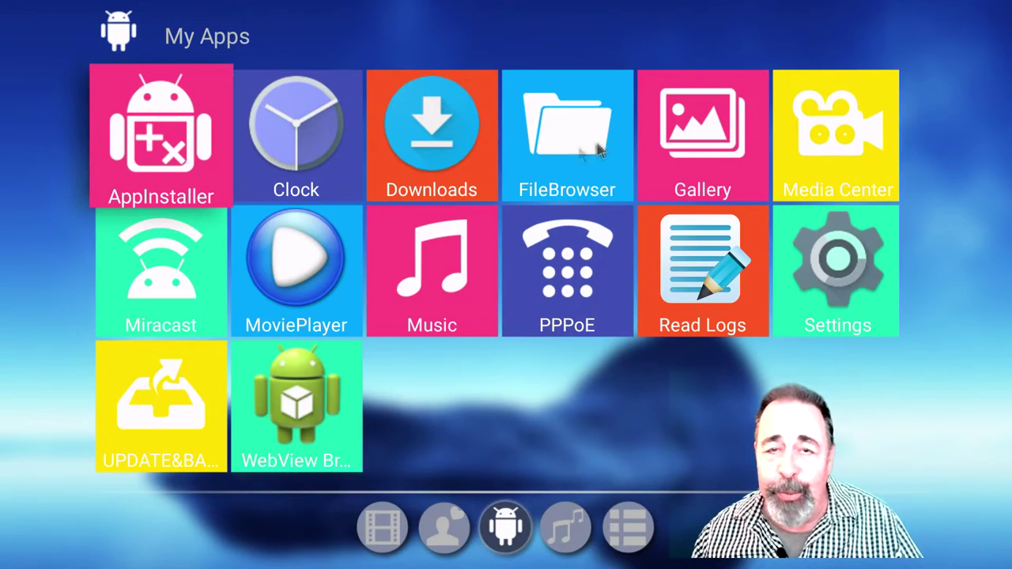
pyautogui.click(567, 156)
pyautogui.click(73, 136)
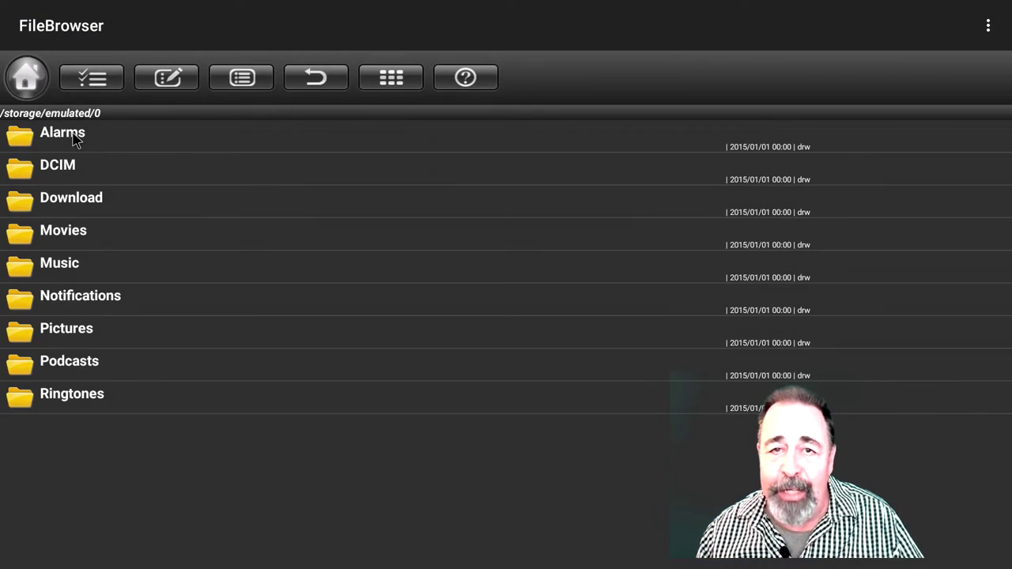
pyautogui.press('Escape')
pyautogui.press('Escape')
pyautogui.click(707, 150)
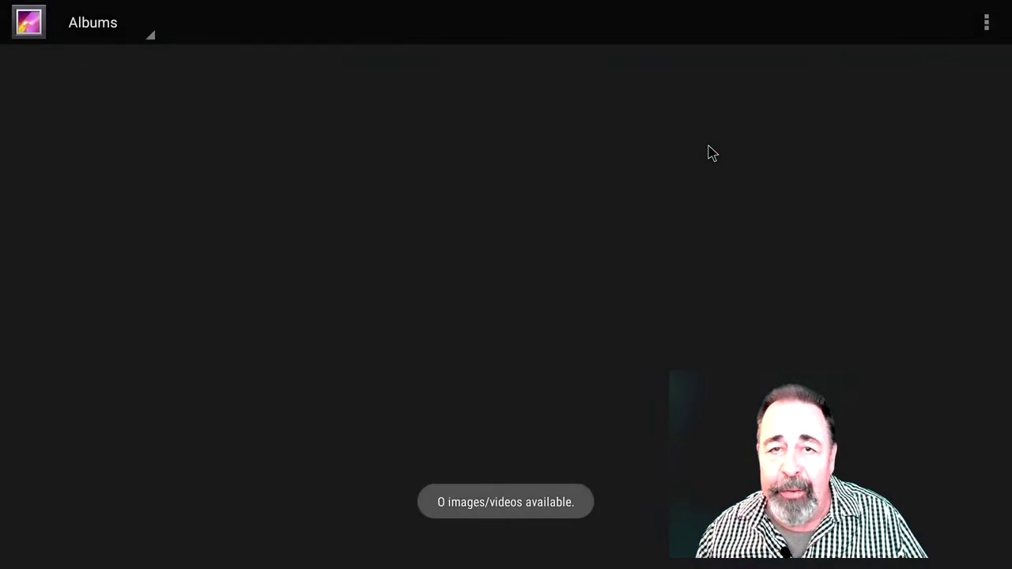
pyautogui.press('Escape')
# Step: Try Media Center, Read Logs, PPPoE, Music and MoviePlayer, then launch Miracast
pyautogui.click(844, 167)
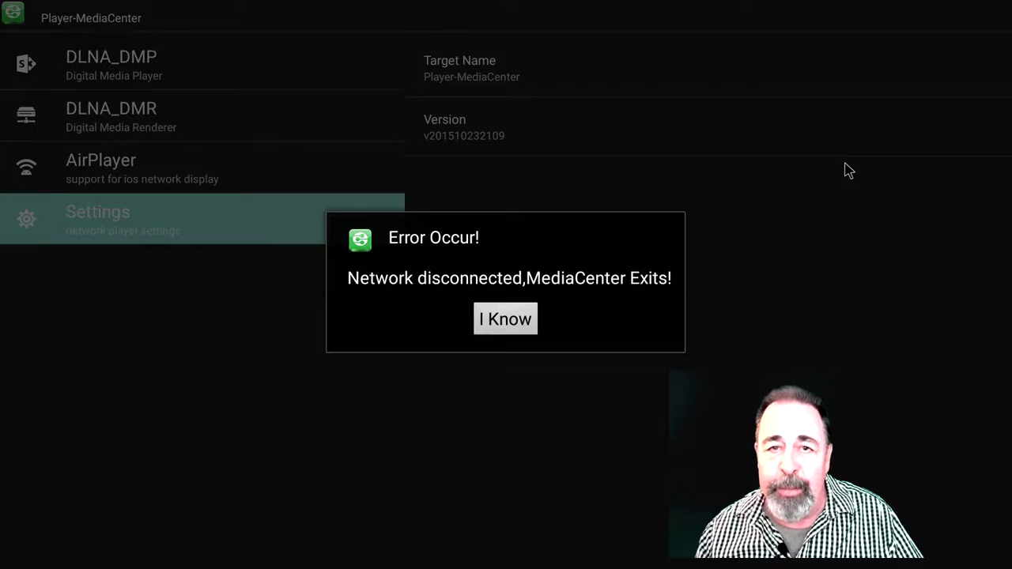
pyautogui.press('Return')
pyautogui.click(706, 273)
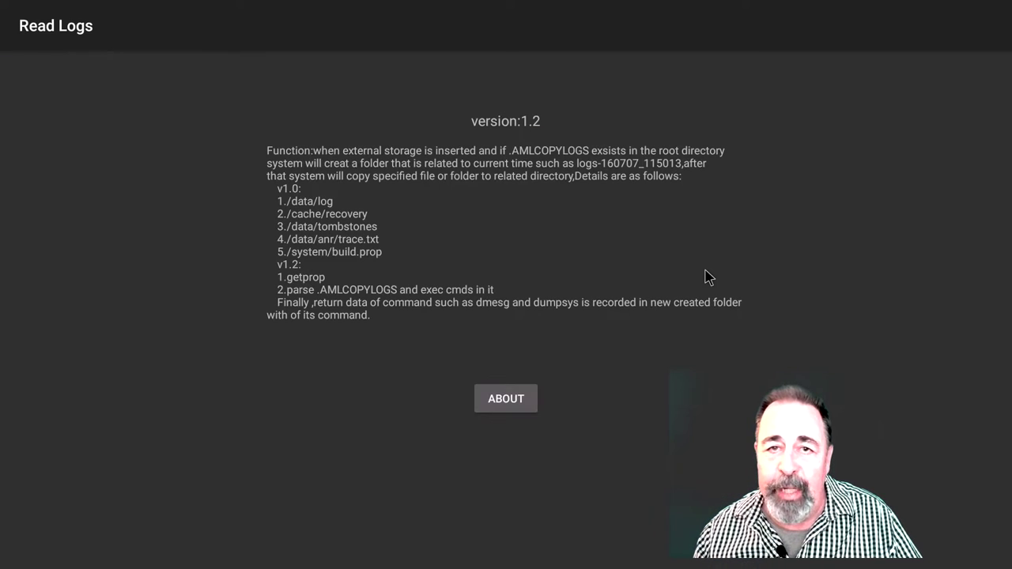
pyautogui.press('Escape')
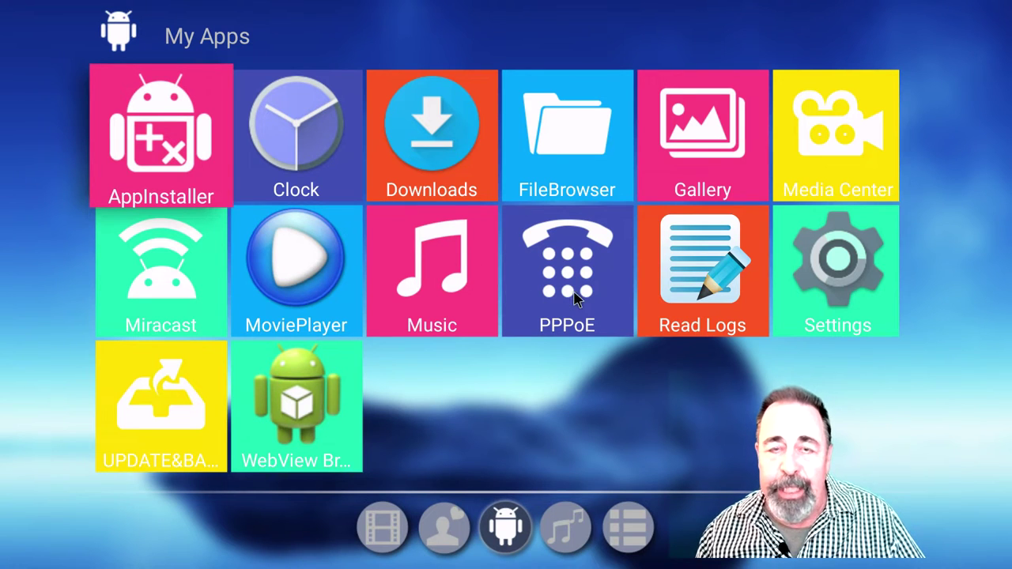
pyautogui.click(575, 296)
pyautogui.click(419, 251)
pyautogui.press('Escape')
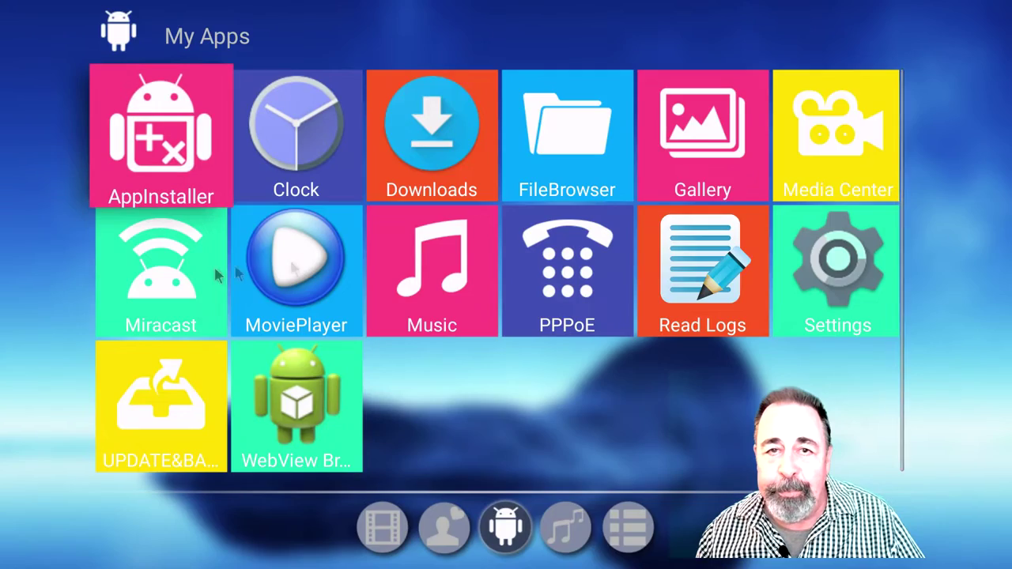
pyautogui.click(314, 271)
pyautogui.press('Escape')
pyautogui.click(145, 272)
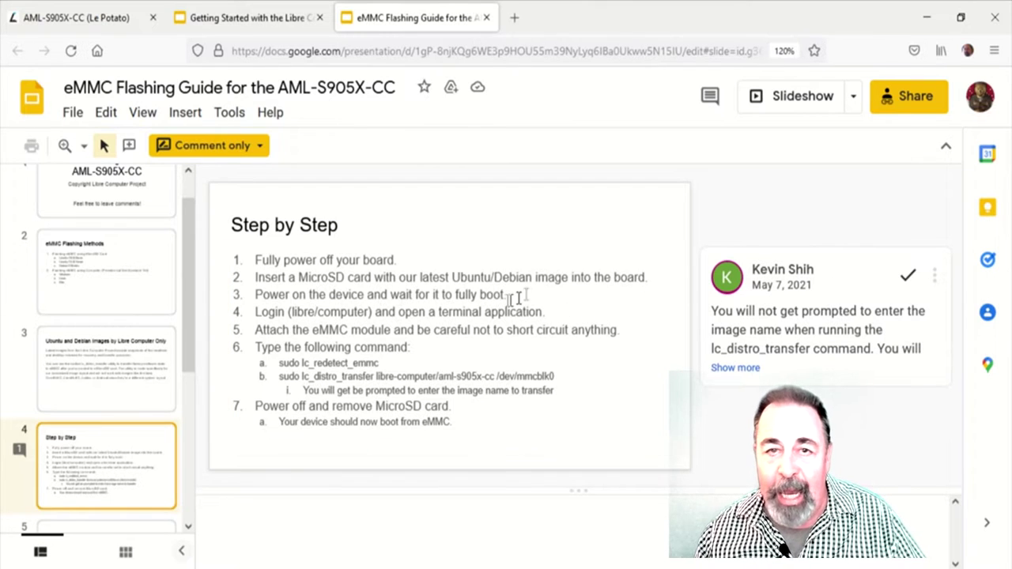
# Step: Highlight step 3, 'Power on the device and wait for it to fully boot.'
pyautogui.moveTo(505, 294); pyautogui.dragTo(238, 294)
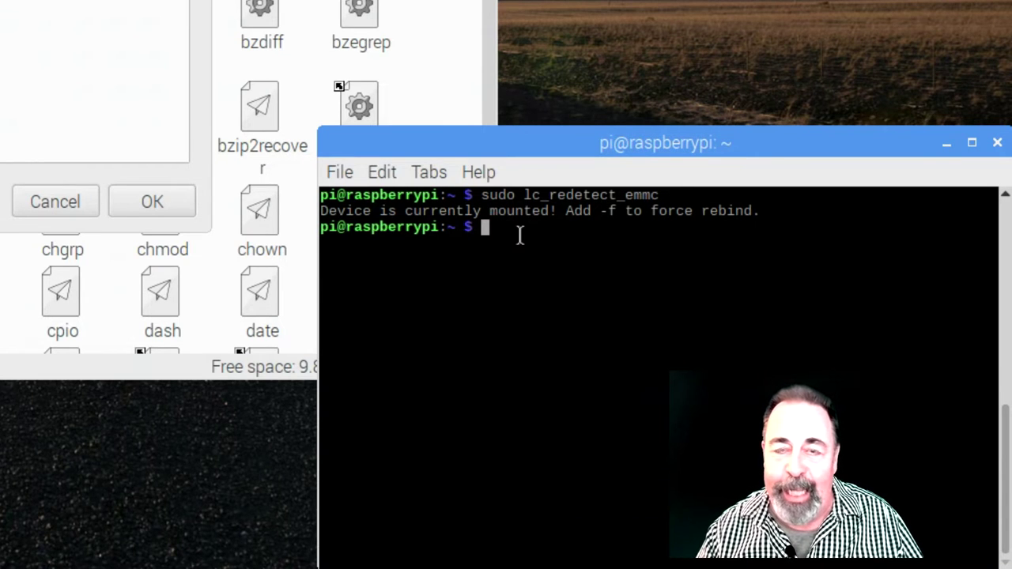
# Step: Rerun sudo lc_redetect_emmc with -f, then run lc_distro_transfer libre-computer/aml-s905x-cc to /dev/mmcblk0
pyautogui.press('Up')
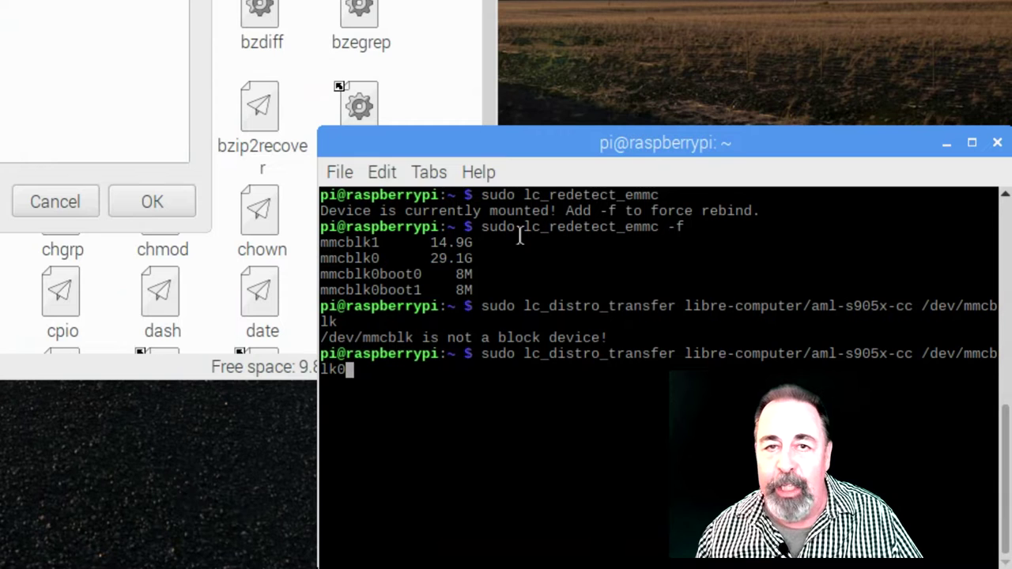
pyautogui.press('Return')
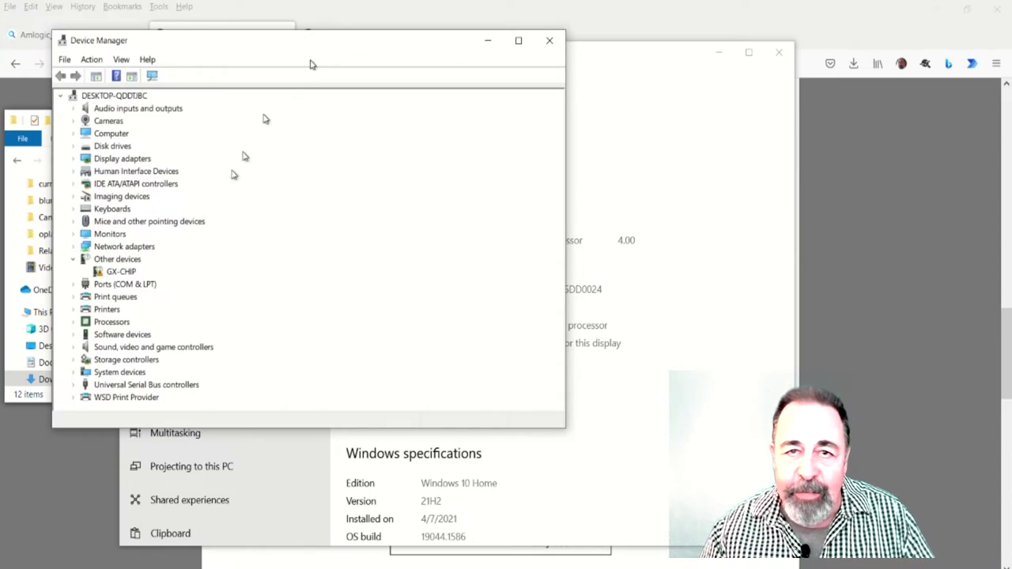
# Step: Inspect the GX-CHIP device's context options under Other devices, then dismiss them
pyautogui.rightClick(125, 271)
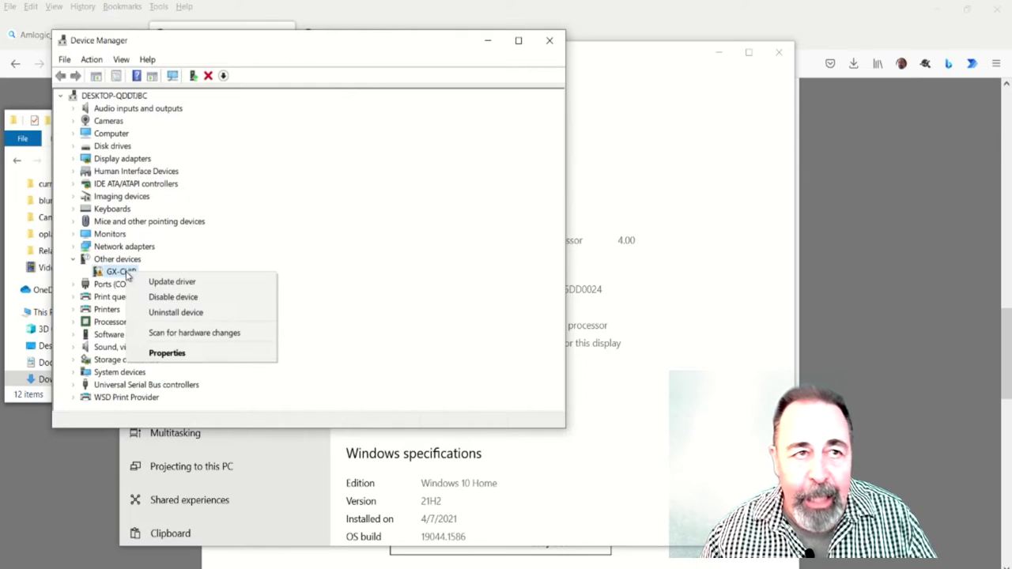
pyautogui.click(170, 282)
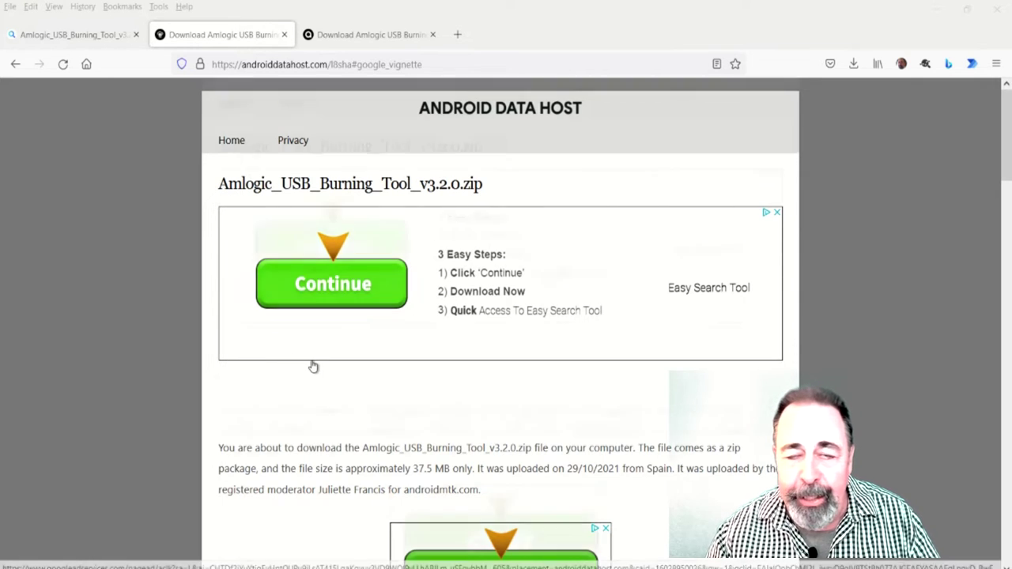
# Step: Scroll past the ads and start the Mirror 2 (Direct) download of Amlogic_USB_Burning_Tool_v3.2.0.zip
pyautogui.scroll(-2, 313, 366)
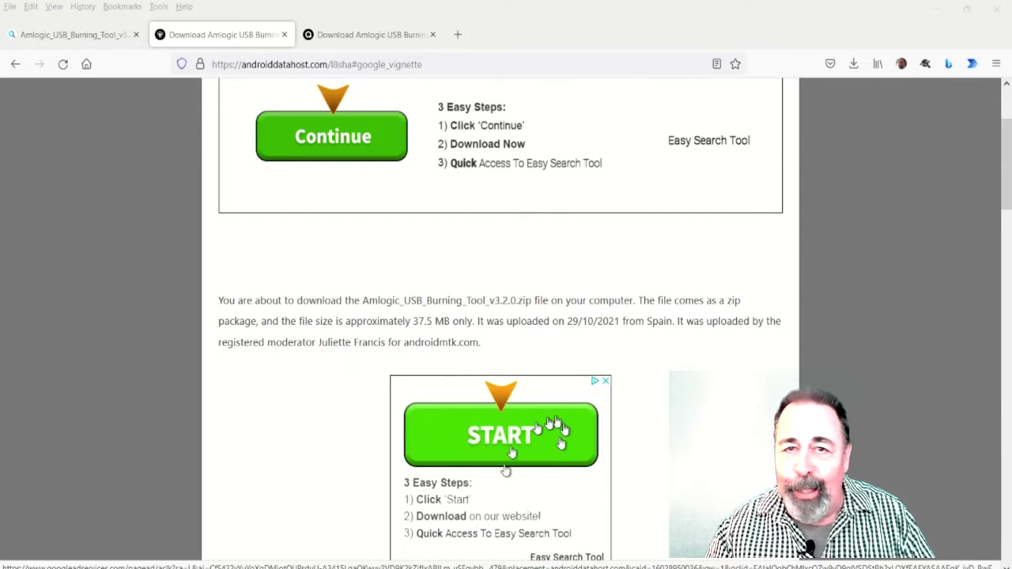
pyautogui.scroll(-4, 237, 415)
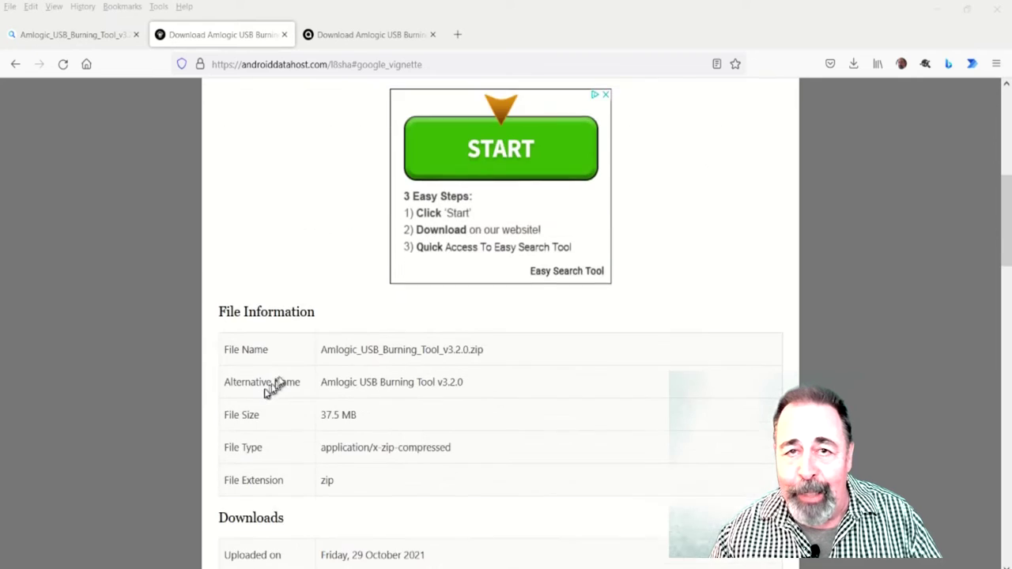
pyautogui.scroll(-7, 292, 368)
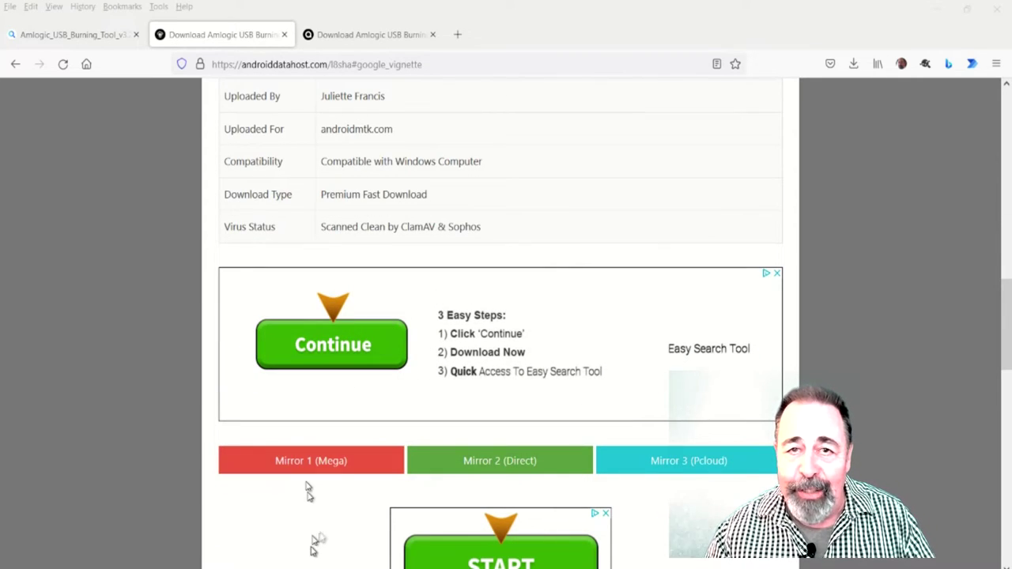
pyautogui.scroll(-2, 320, 537)
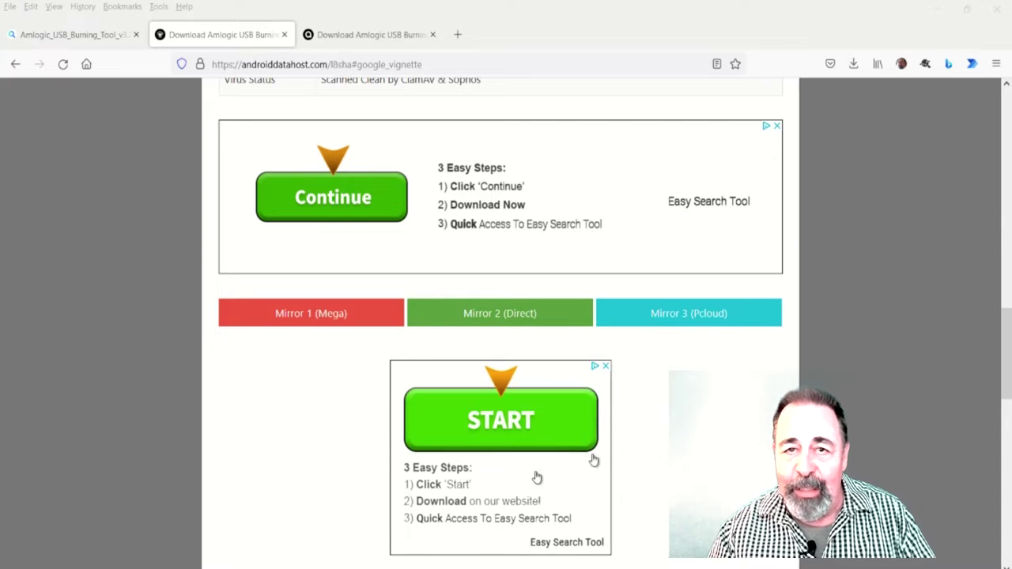
pyautogui.click(491, 314)
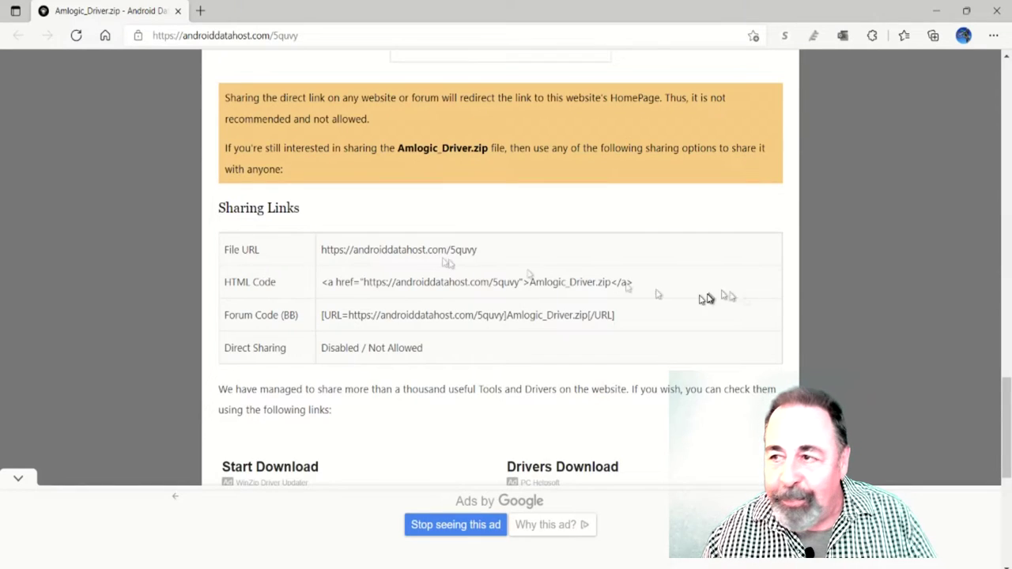
# Step: Download Amlogic_Driver.zip and copy its driver folder out of the archive into Downloads
pyautogui.scroll(6, 436, 332)
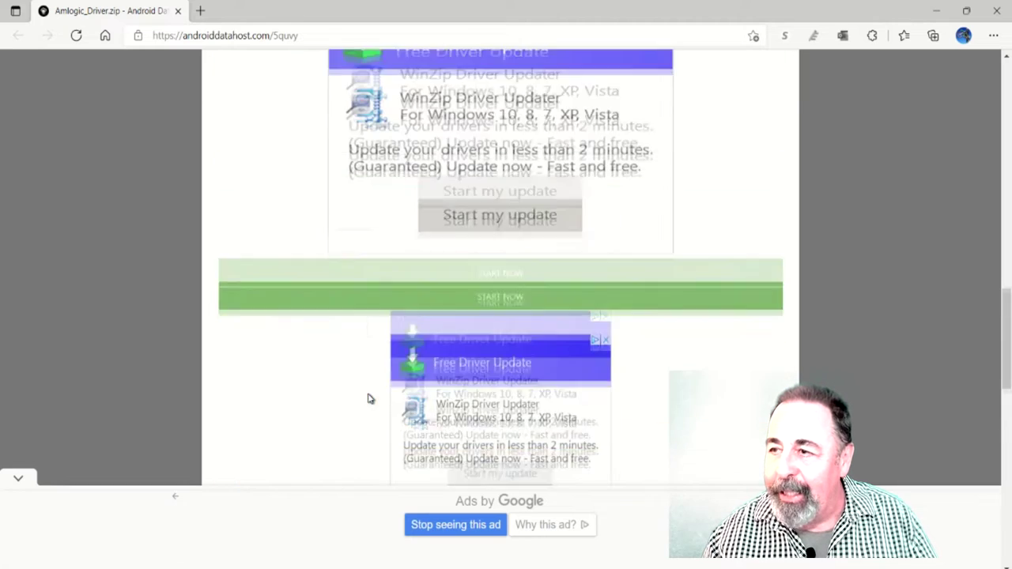
pyautogui.click(511, 304)
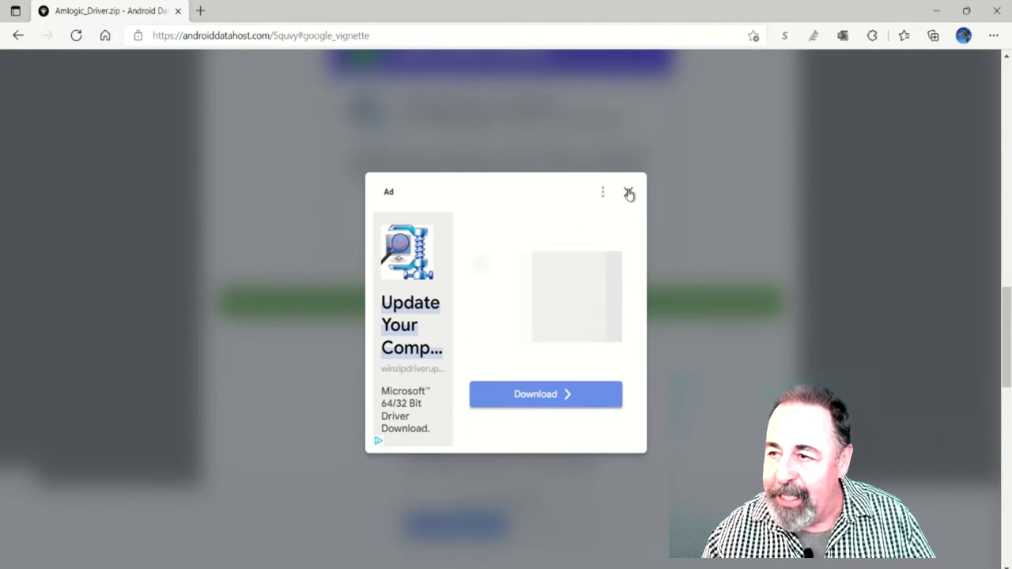
pyautogui.click(629, 193)
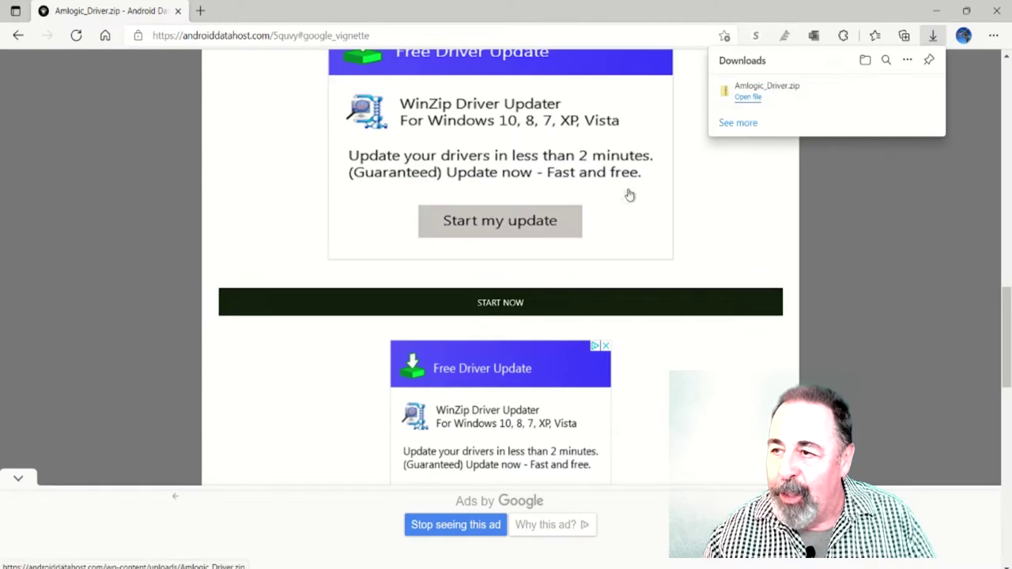
pyautogui.click(767, 95)
pyautogui.rightClick(158, 203)
pyautogui.click(192, 265)
pyautogui.hotkey('alt', 'Up')
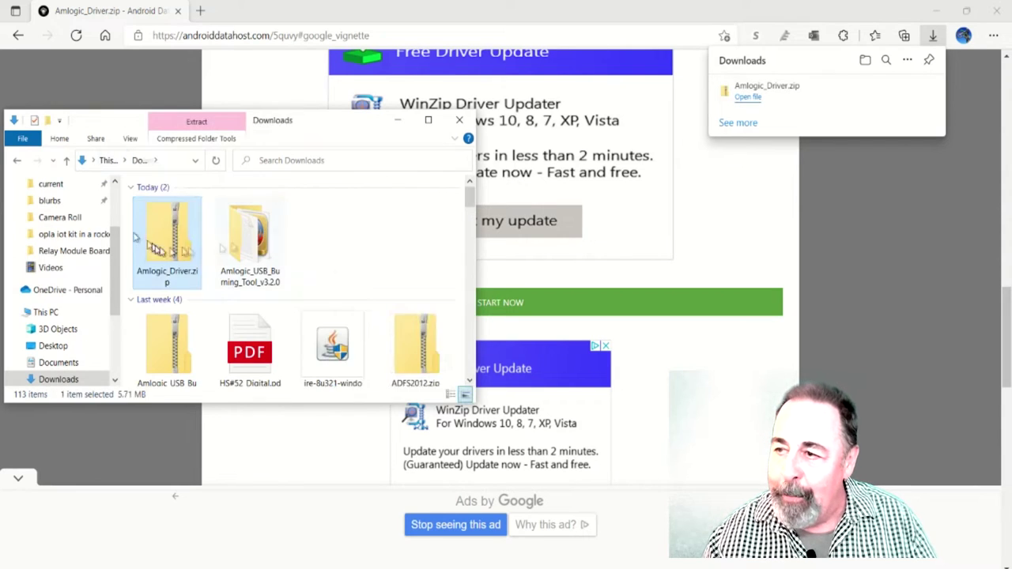
pyautogui.rightClick(327, 259)
pyautogui.click(353, 355)
# Step: Run dpinst64.exe from the Amlogic_Driver folder and close the wizard after the install fails
pyautogui.doubleClick(248, 239)
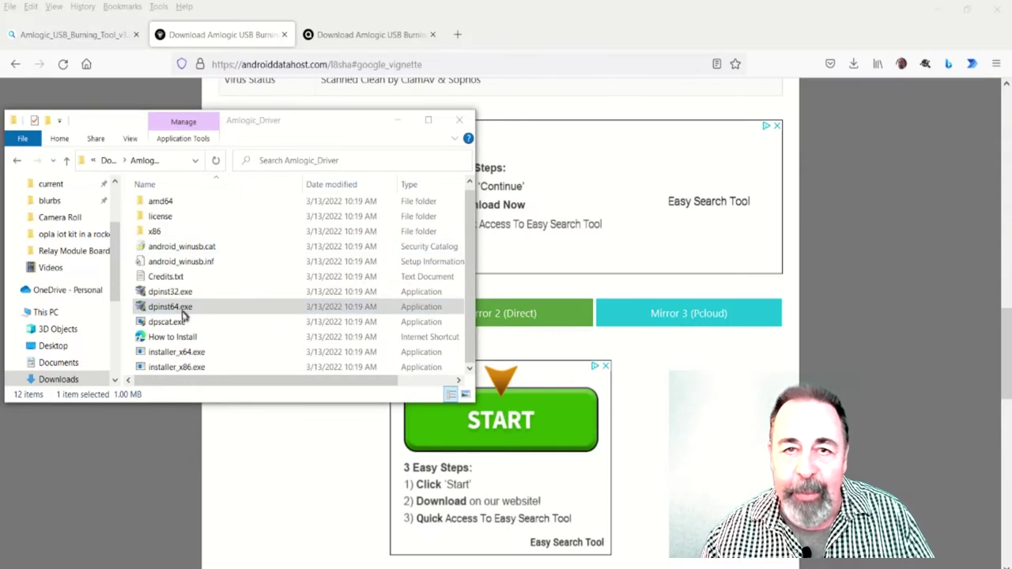
pyautogui.doubleClick(181, 309)
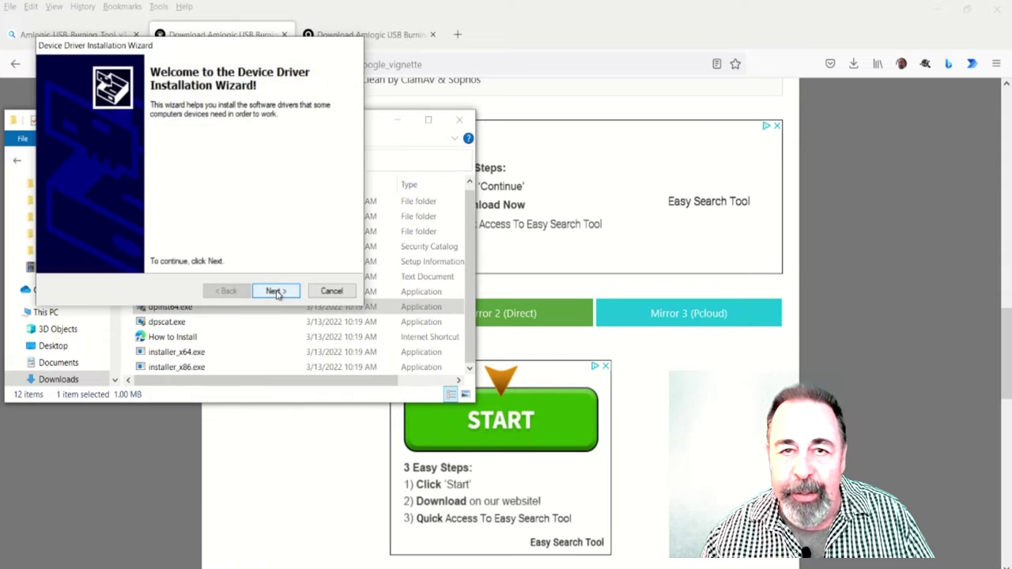
pyautogui.click(273, 291)
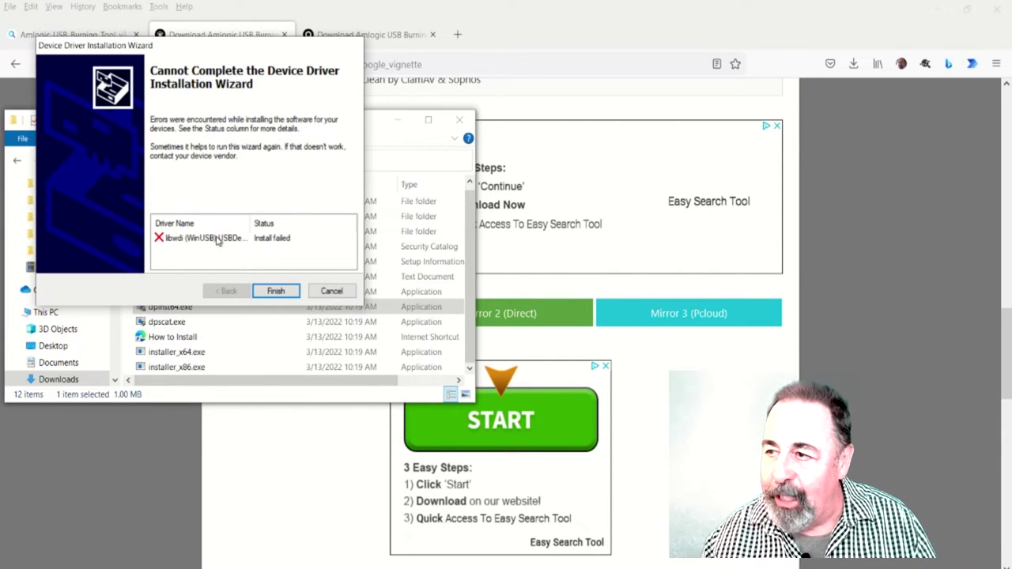
pyautogui.click(217, 239)
pyautogui.click(275, 291)
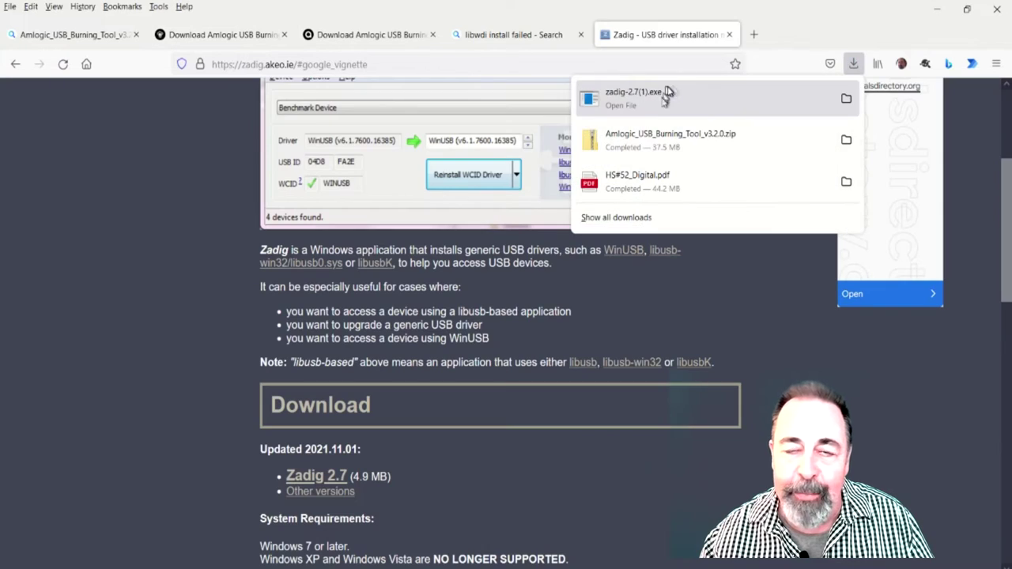
# Step: Install the libusb-win32 (v1.2.6.0) driver for GX-CHIP with Zadig 2.7, then check Device Manager
pyautogui.click(666, 93)
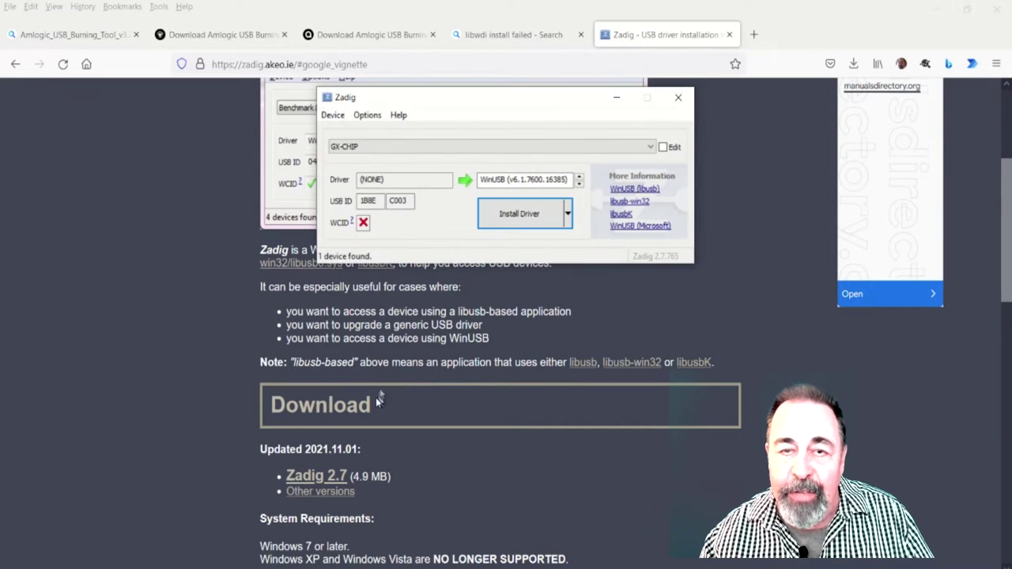
pyautogui.click(580, 183)
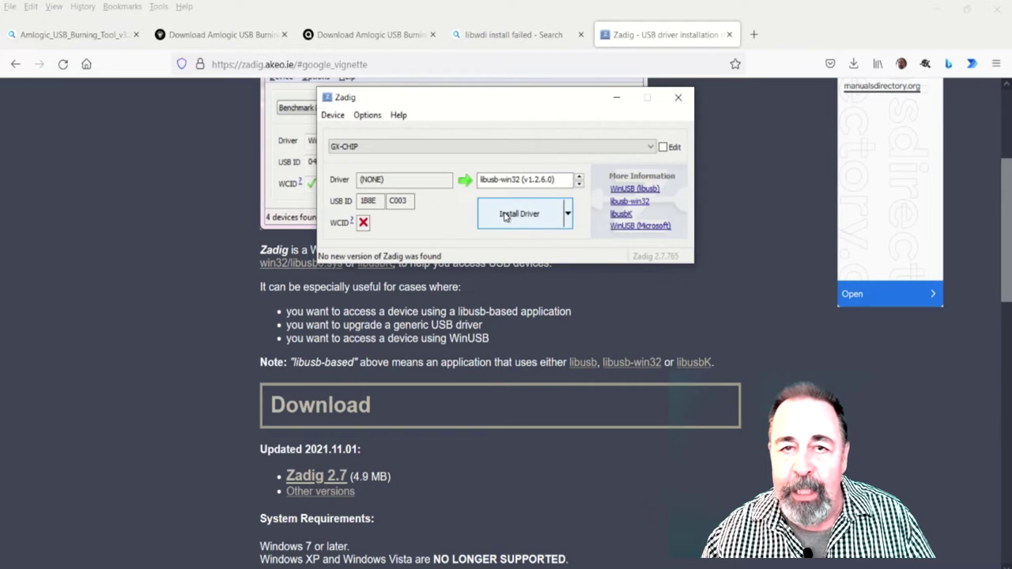
pyautogui.click(530, 218)
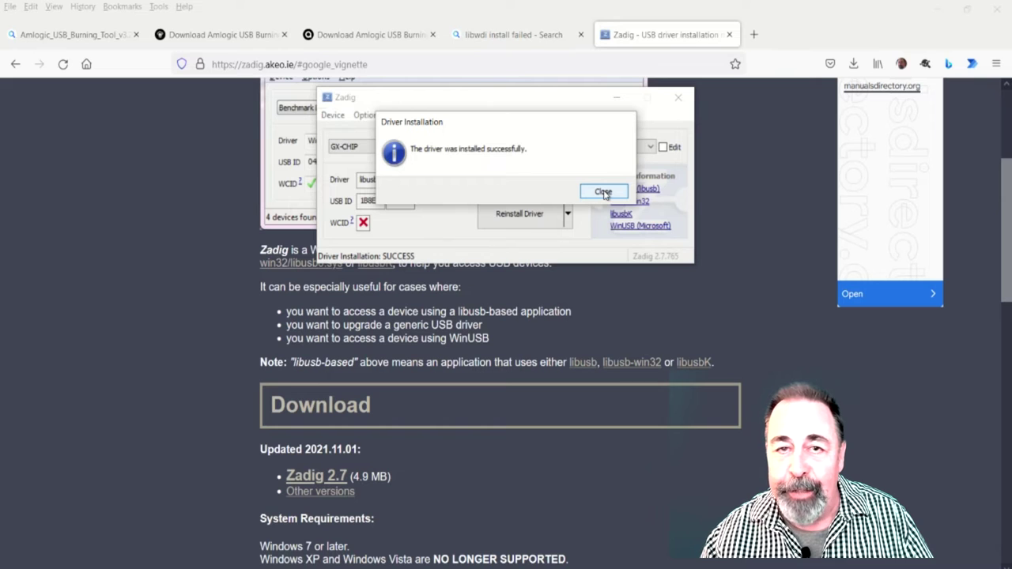
pyautogui.click(604, 193)
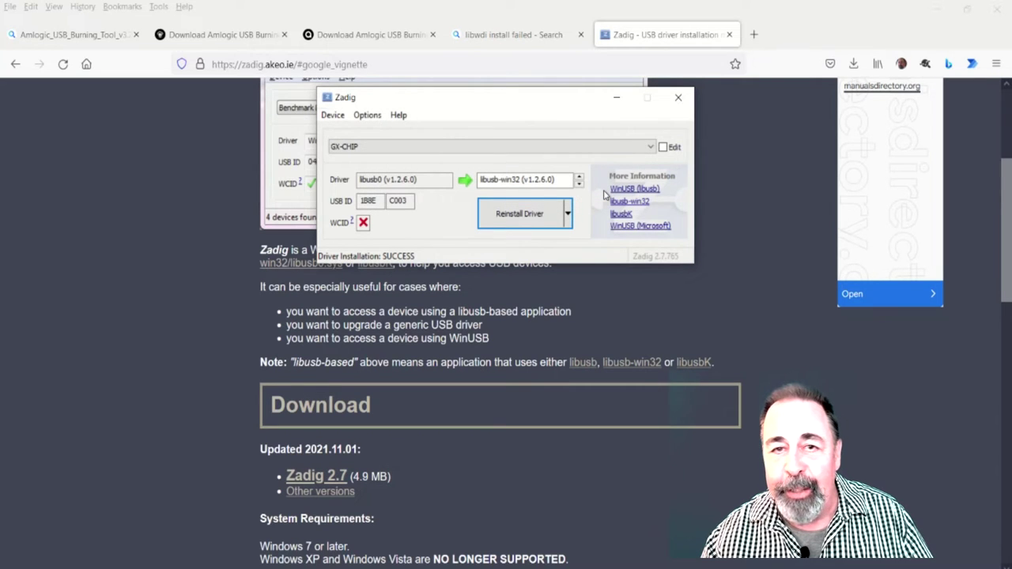
pyautogui.click(696, 561)
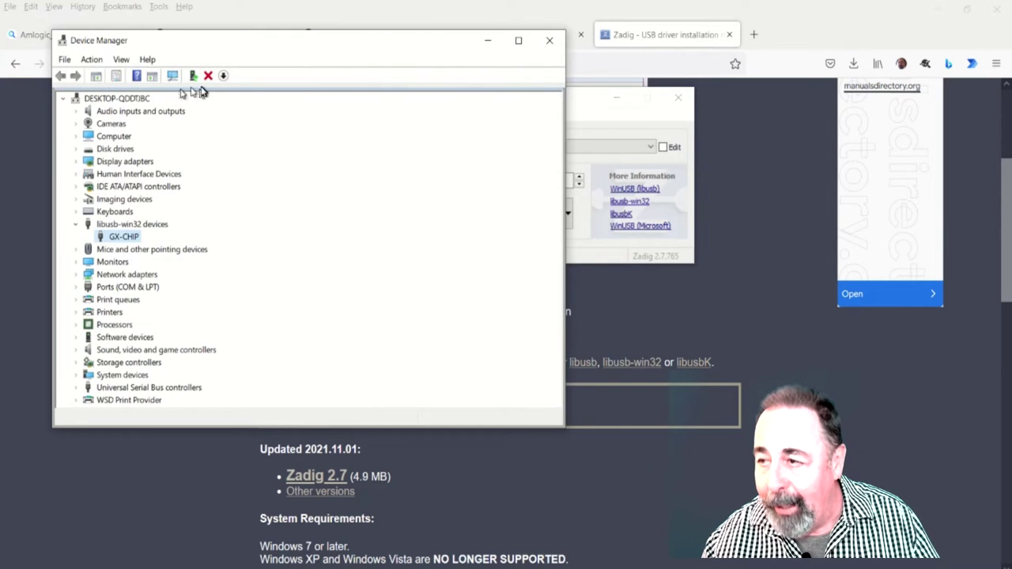
# Step: Rescan hardware in Device Manager and accept switching Aml_USB_Burn_Tool V3.2.0 to the V2 tool
pyautogui.click(172, 77)
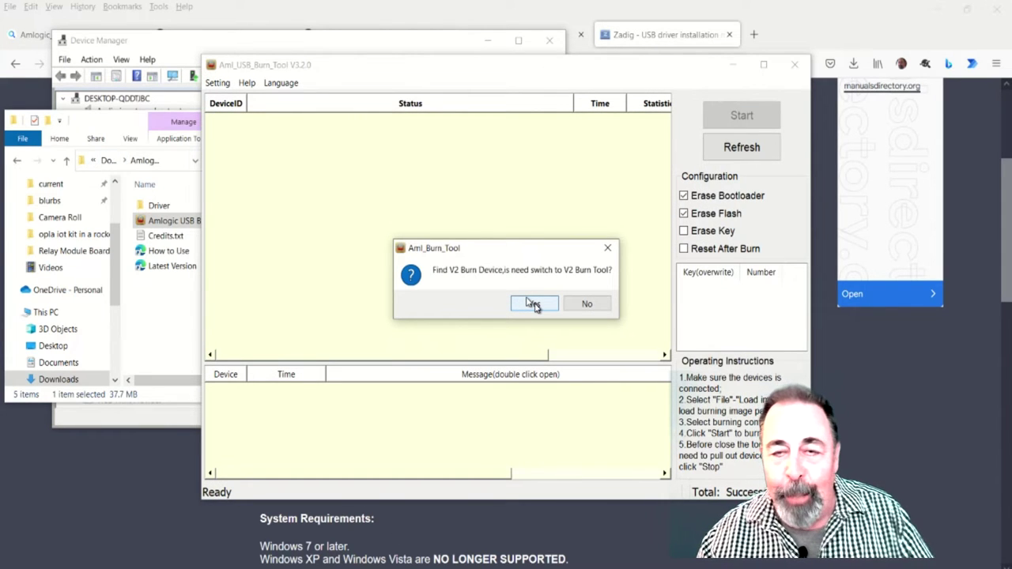
pyautogui.click(533, 306)
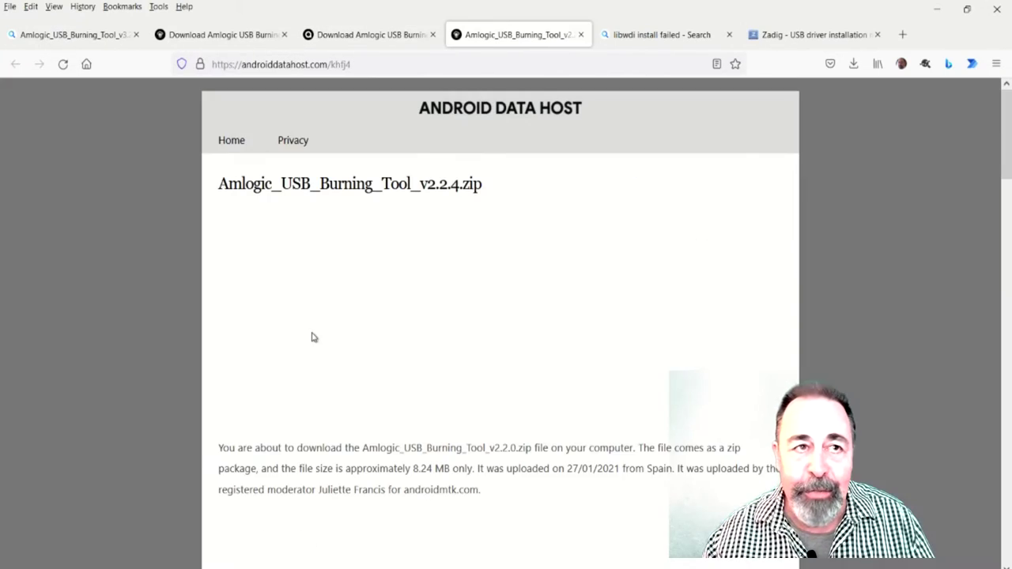
# Step: Download Amlogic_USB_Burning_Tool_v2.2.4.zip from the mirror and copy its folder into Downloads
pyautogui.scroll(-5, 279, 427)
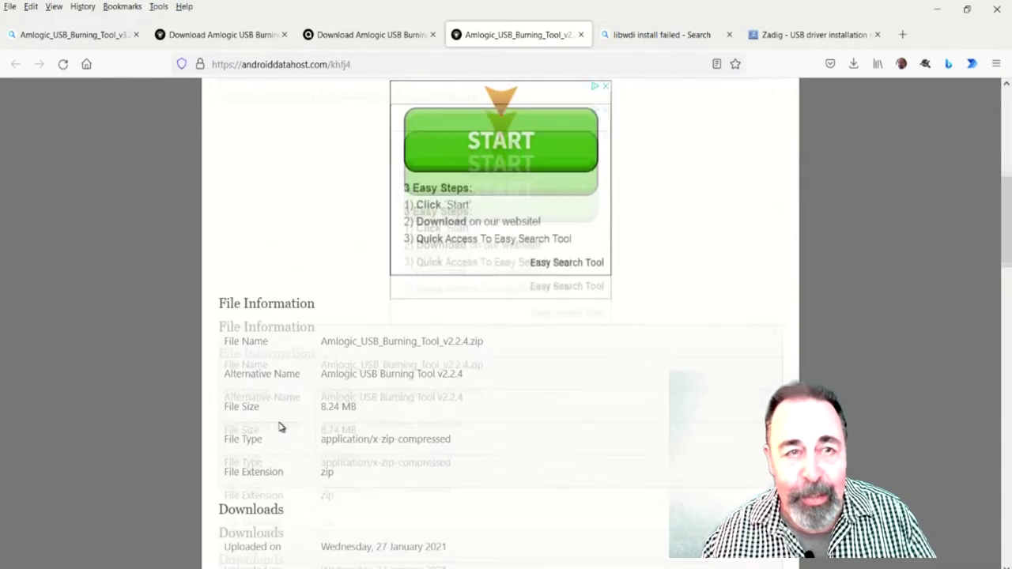
pyautogui.scroll(3, 279, 426)
pyautogui.click(475, 241)
pyautogui.click(278, 375)
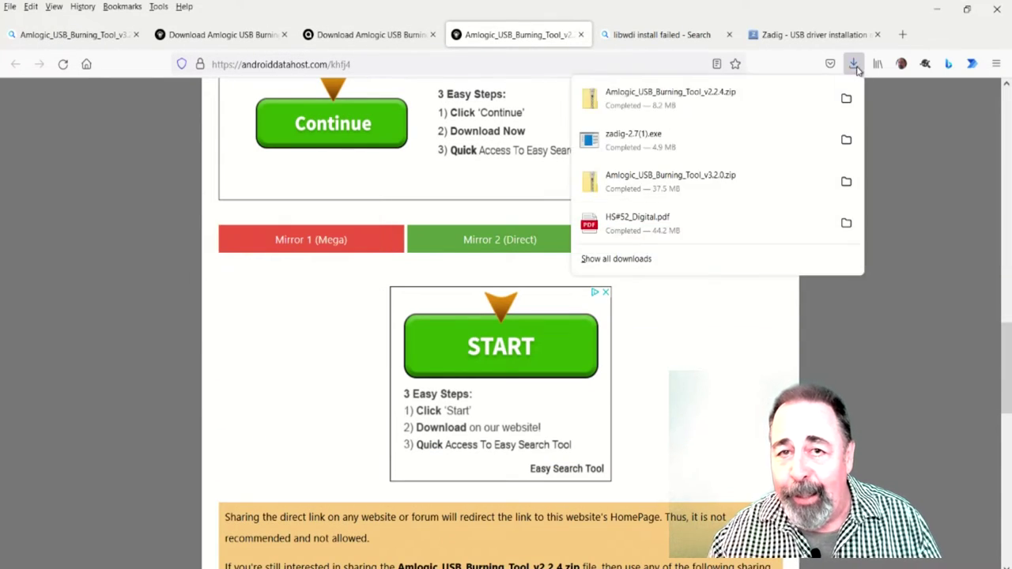
pyautogui.click(730, 100)
pyautogui.rightClick(184, 206)
pyautogui.click(198, 262)
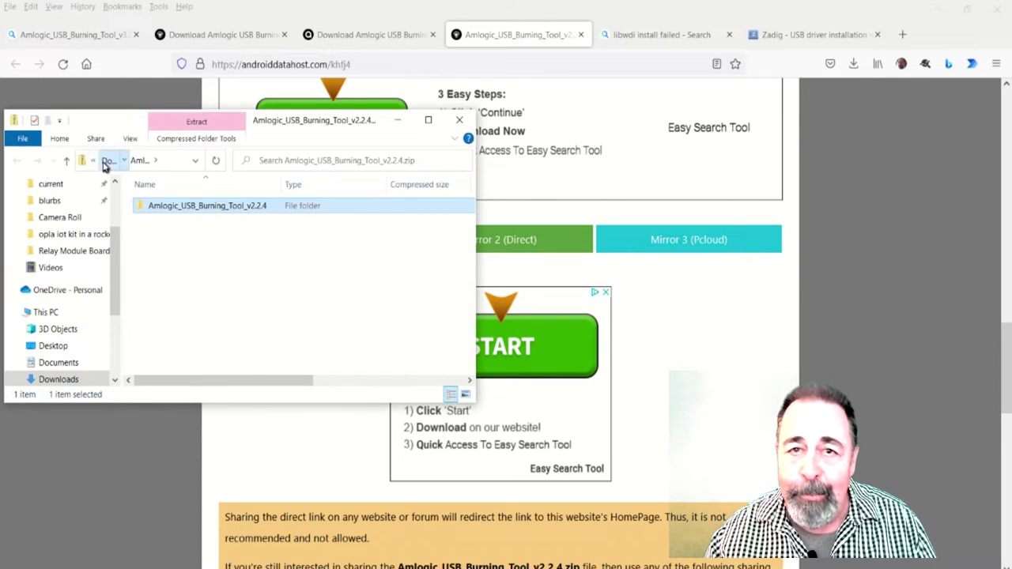
pyautogui.click(104, 160)
pyautogui.rightClick(249, 315)
pyautogui.click(279, 410)
# Step: Install USB Burning Tool v2.2.4 in English with default folders, a desktop icon and bundled drivers
pyautogui.doubleClick(247, 341)
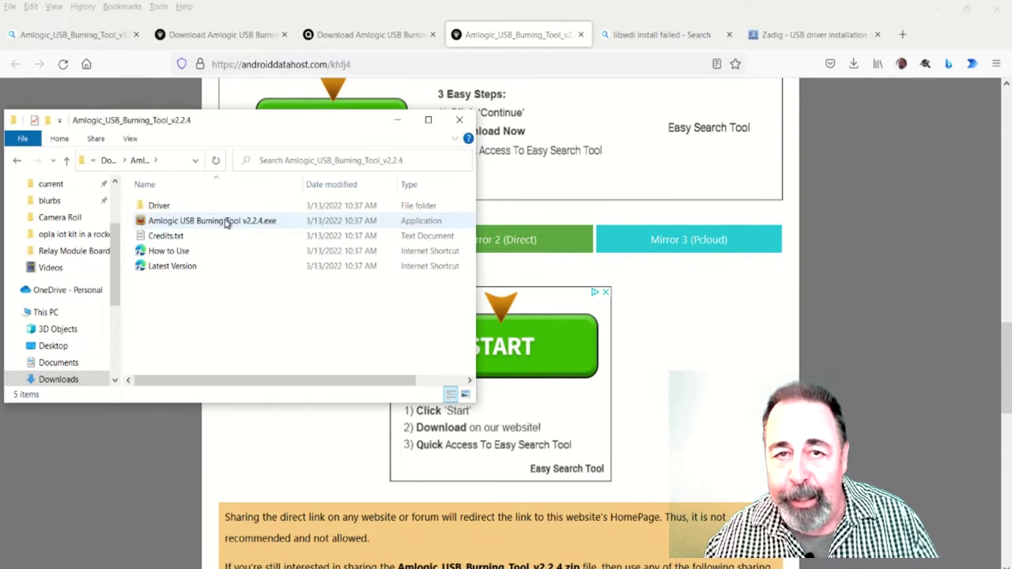
pyautogui.doubleClick(227, 222)
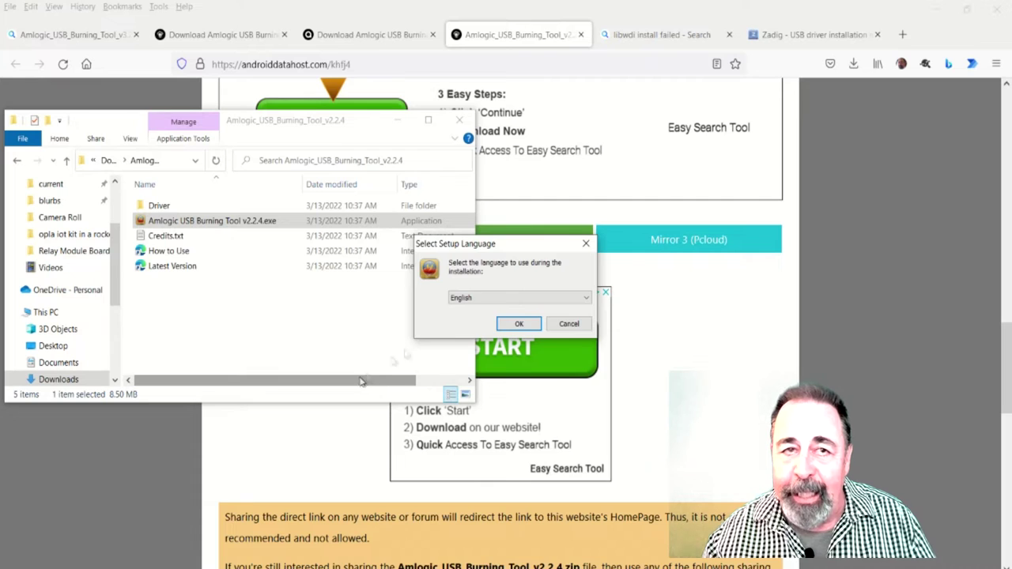
pyautogui.click(517, 326)
pyautogui.click(581, 404)
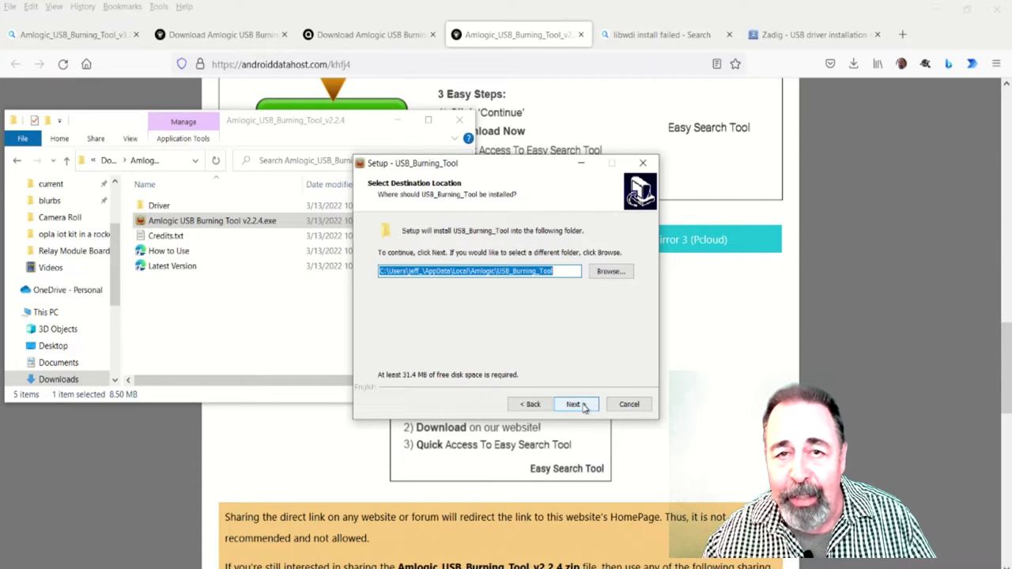
pyautogui.click(581, 405)
pyautogui.click(577, 405)
pyautogui.click(389, 272)
pyautogui.click(577, 406)
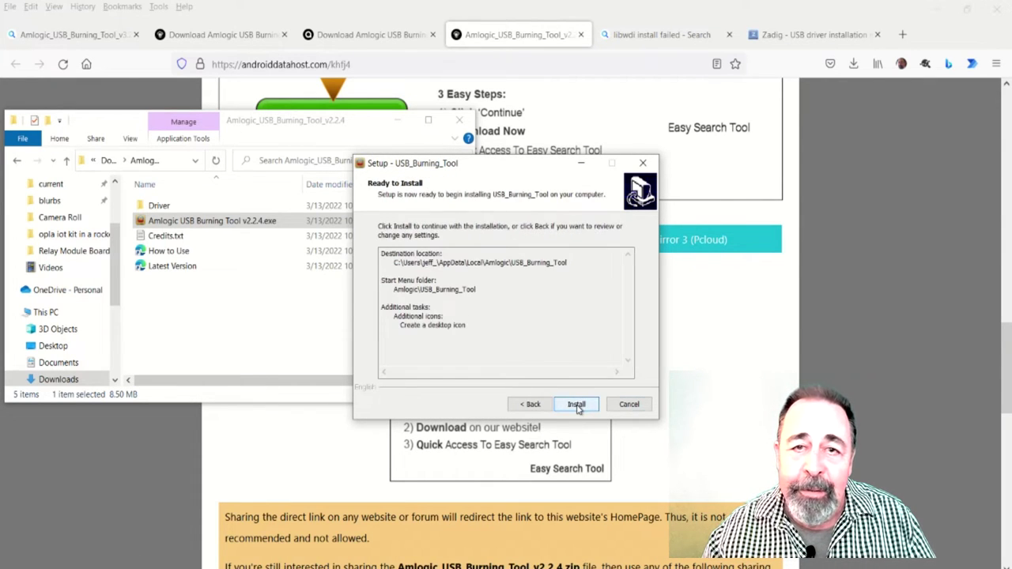
pyautogui.click(576, 406)
pyautogui.click(360, 383)
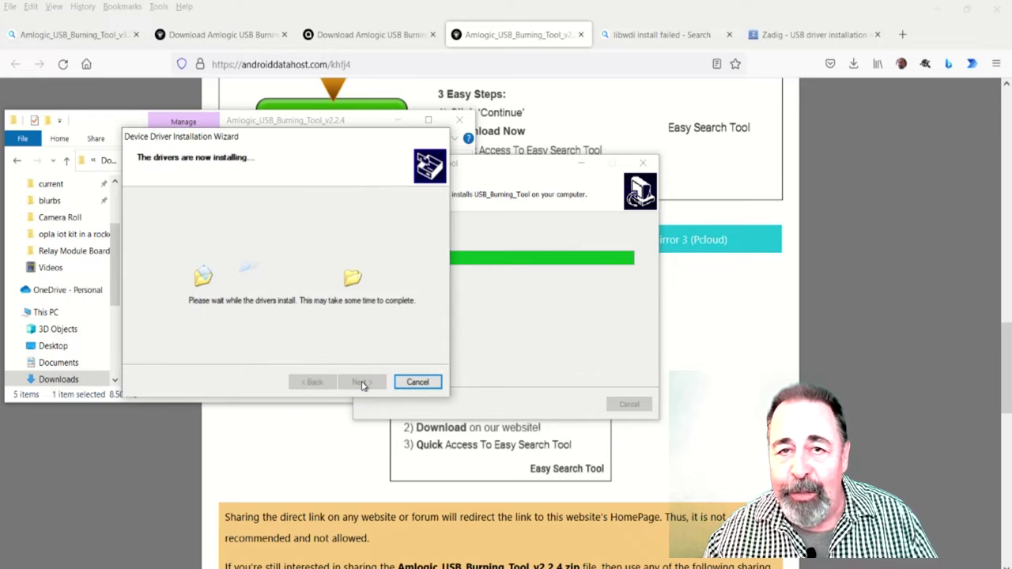
# Step: Finish setup, import the libre-computer Raspbian image from Downloads, and dismiss the 'Parse burning image fail' error
pyautogui.click(361, 381)
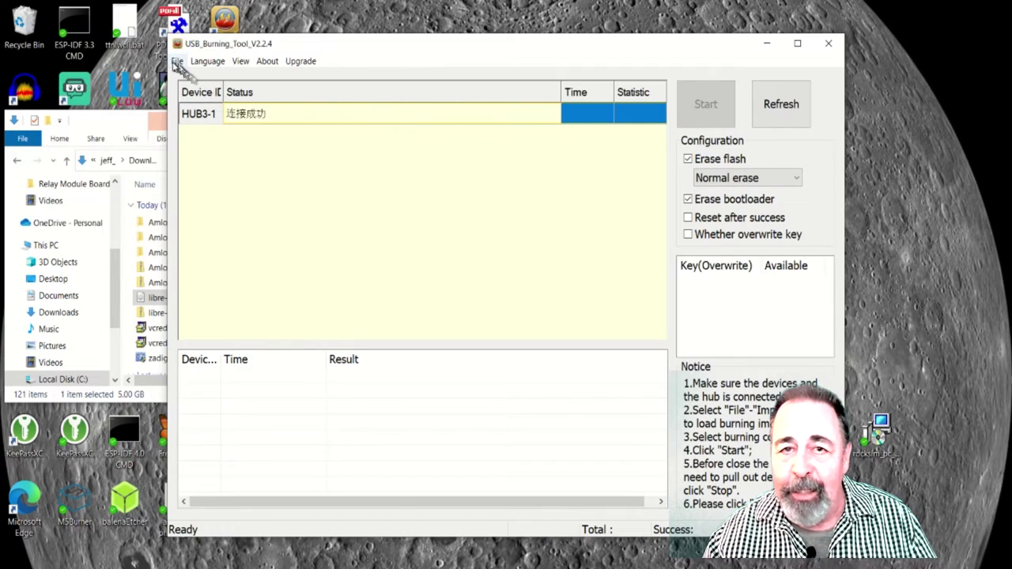
pyautogui.click(177, 61)
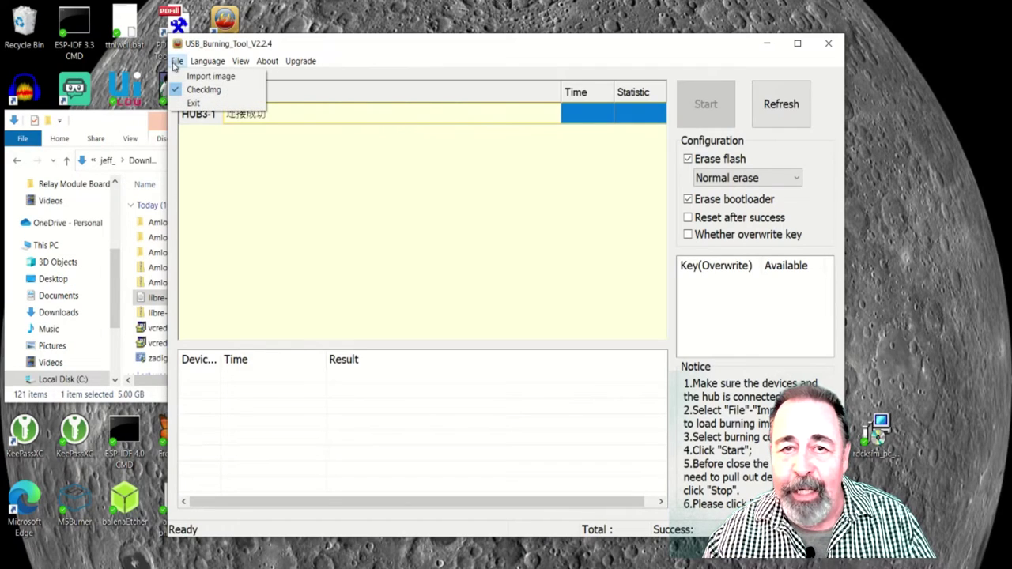
pyautogui.click(195, 77)
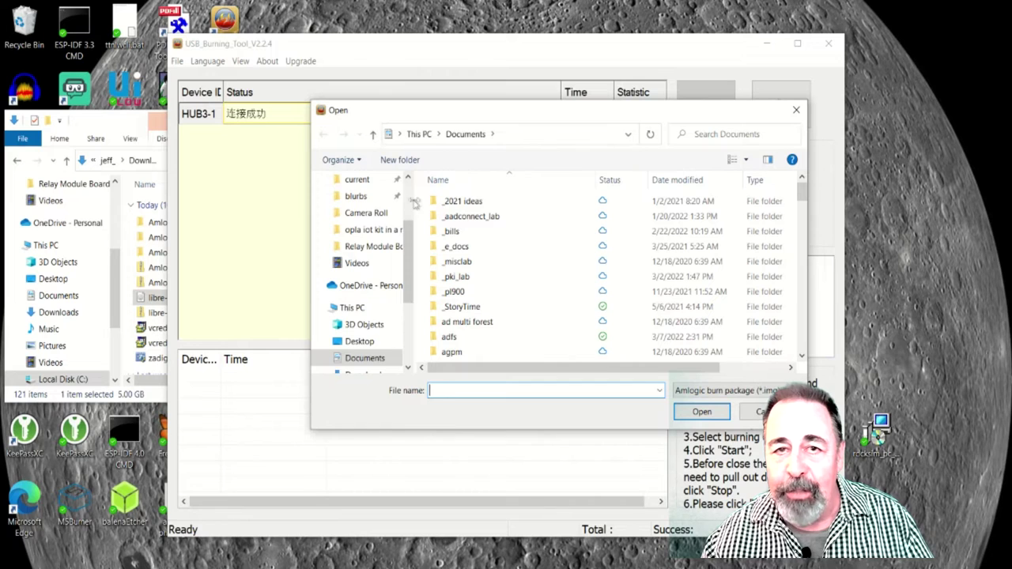
pyautogui.scroll(2, 406, 199)
pyautogui.click(377, 228)
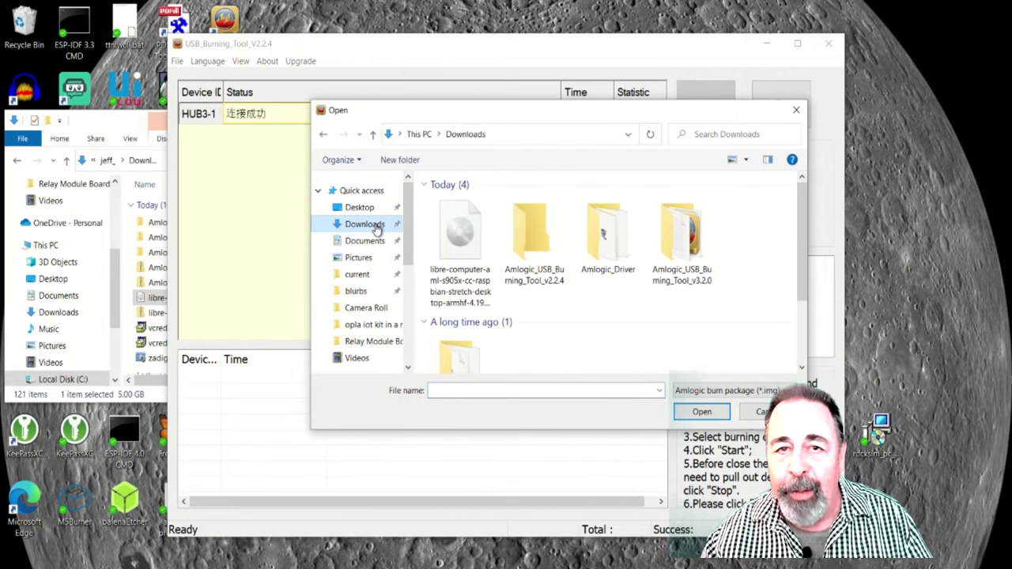
pyautogui.click(460, 234)
pyautogui.scroll(-2, 368, 269)
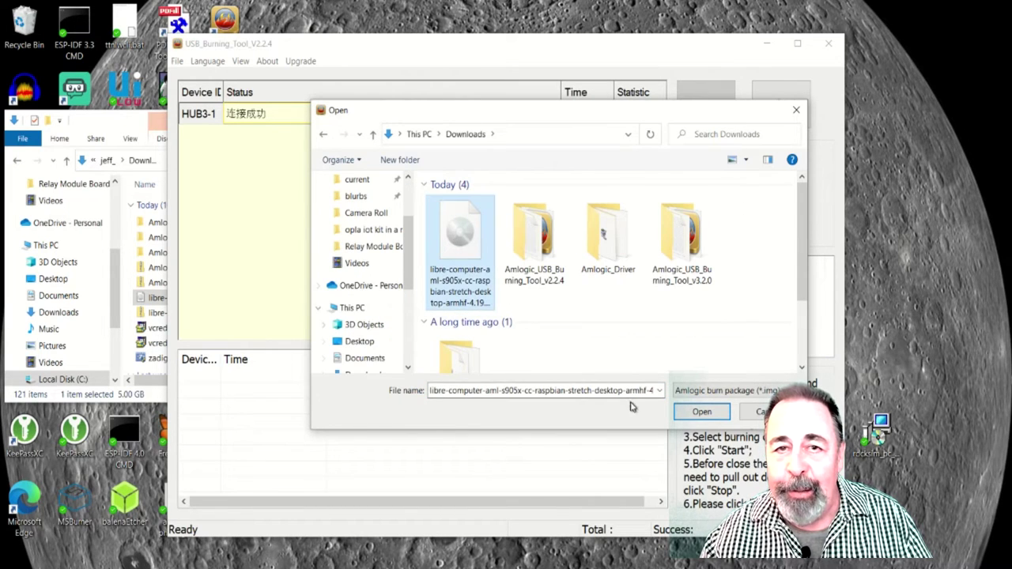
pyautogui.click(699, 411)
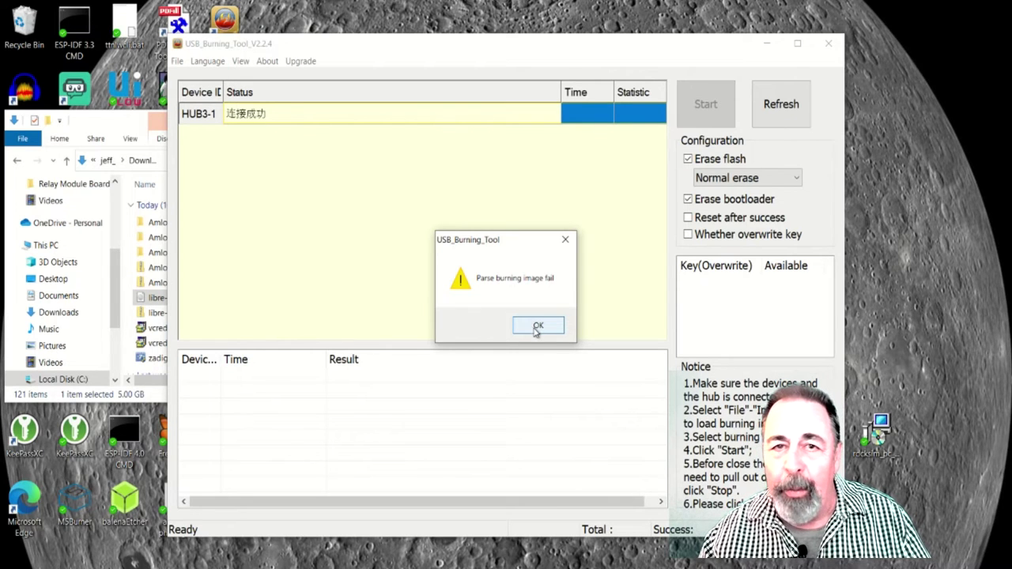
pyautogui.click(537, 327)
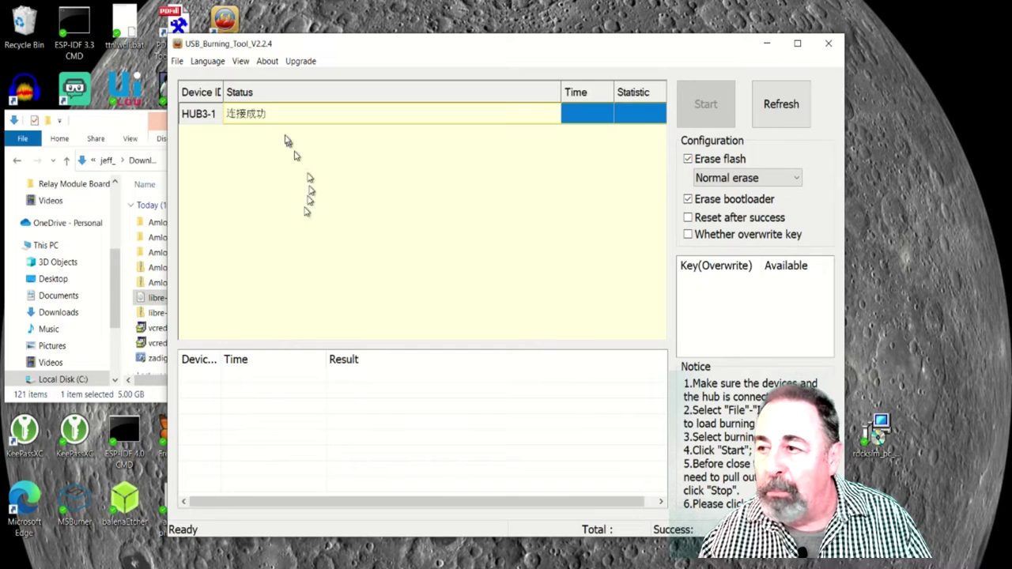
# Step: Disable image checking, reimport the libre-computer image, dismiss the workflow xml error, and refresh devices
pyautogui.click(175, 62)
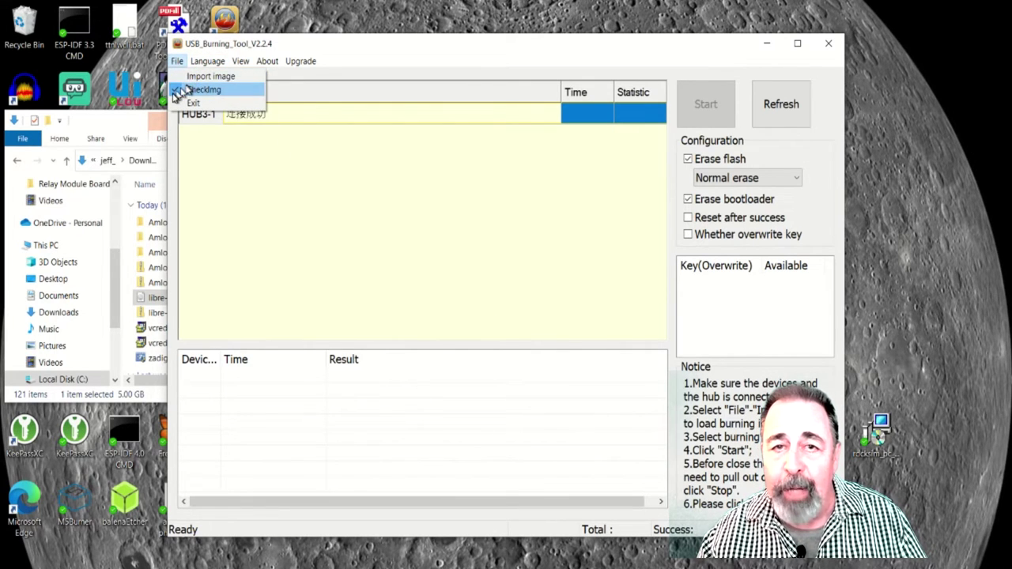
pyautogui.click(179, 89)
pyautogui.click(177, 61)
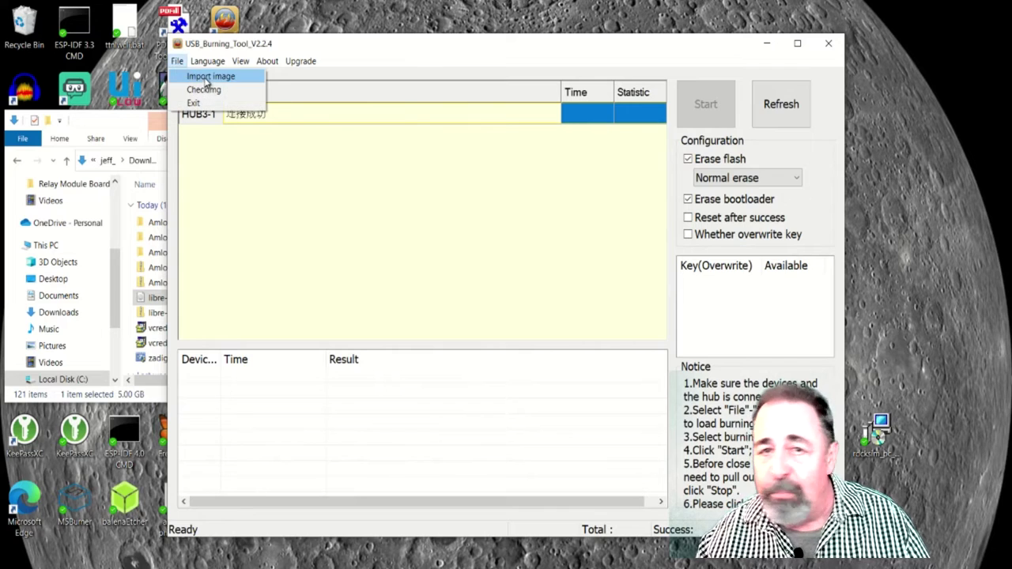
pyautogui.click(206, 75)
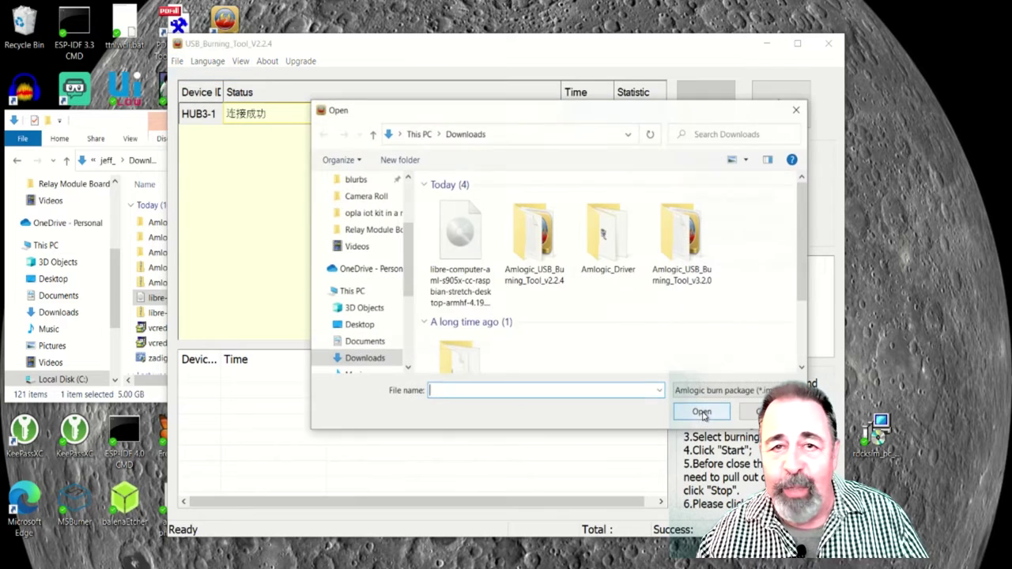
pyautogui.click(460, 237)
pyautogui.click(699, 412)
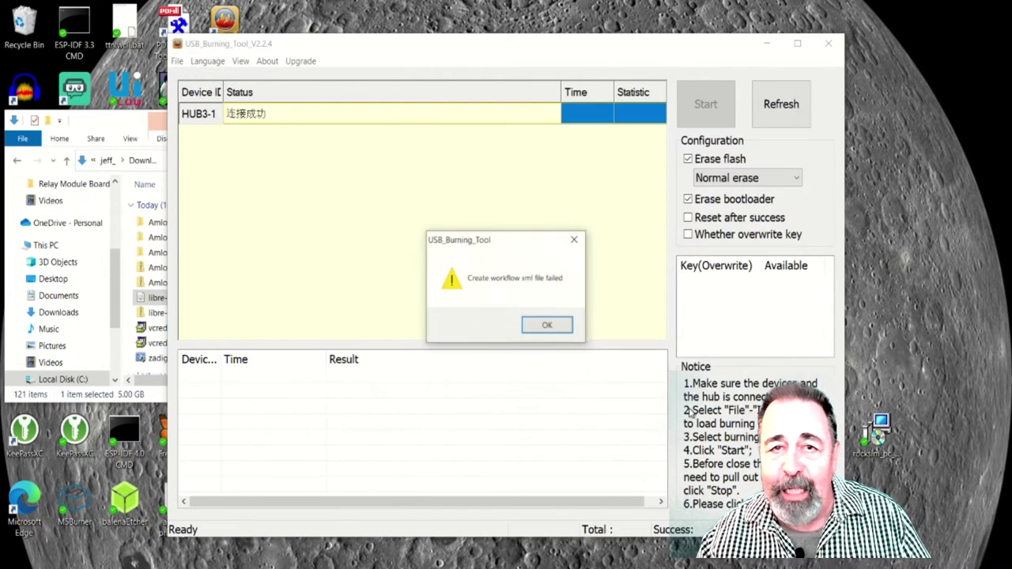
pyautogui.click(547, 326)
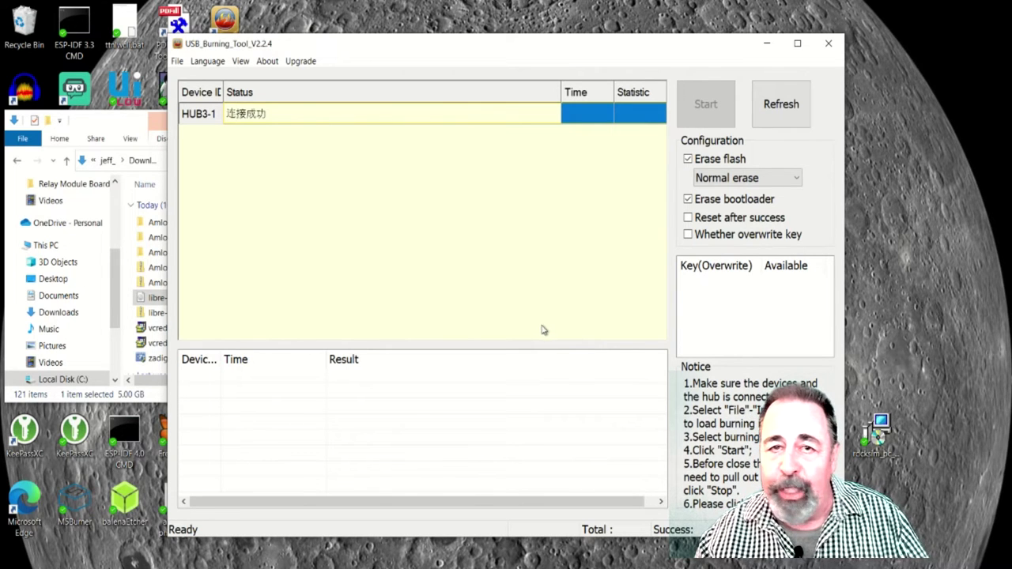
pyautogui.click(783, 109)
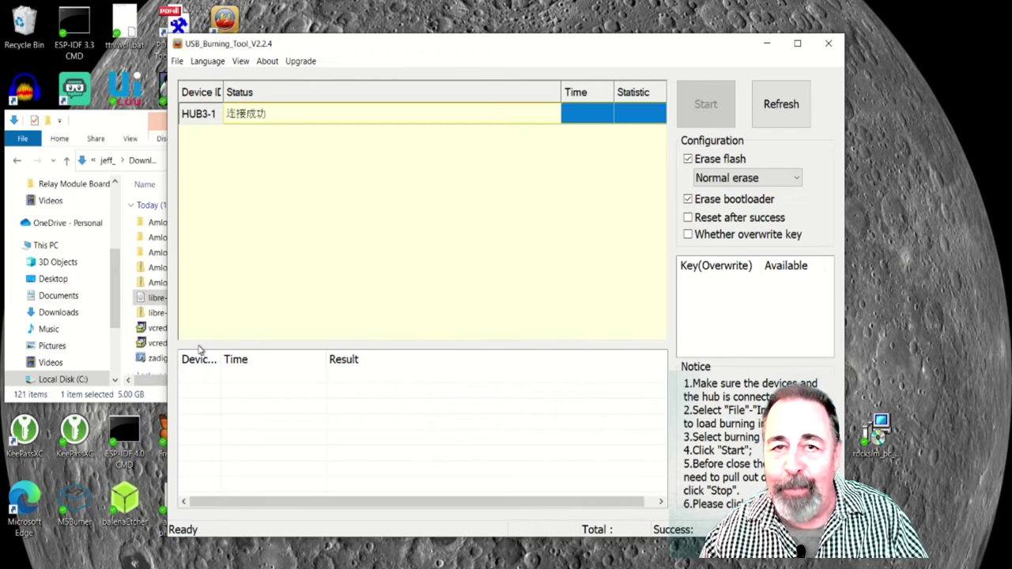
pyautogui.click(177, 61)
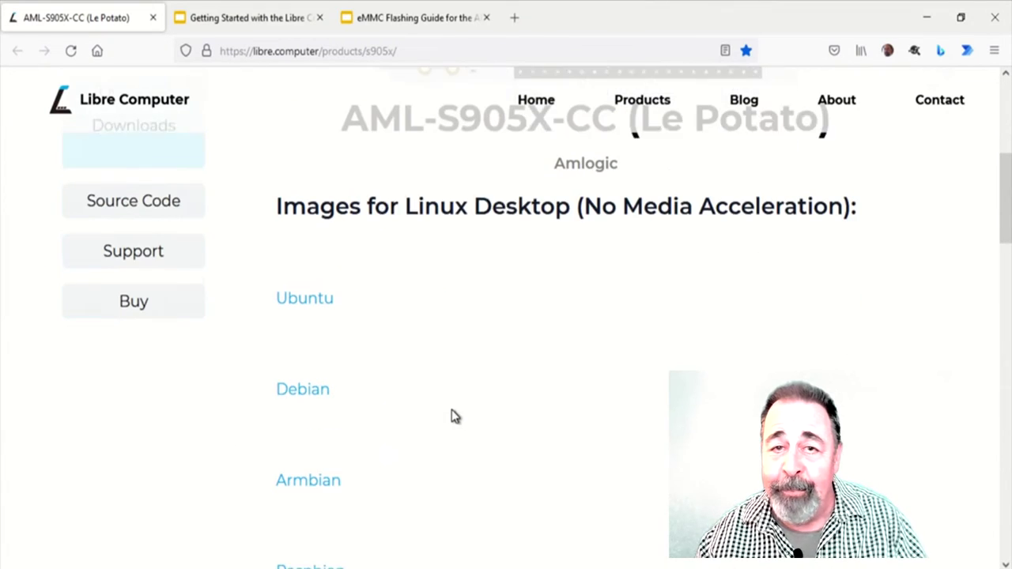
# Step: Scroll through the AML-S905X-CC OS image list and the Libre Computer blog posts
pyautogui.scroll(-1, 294, 296)
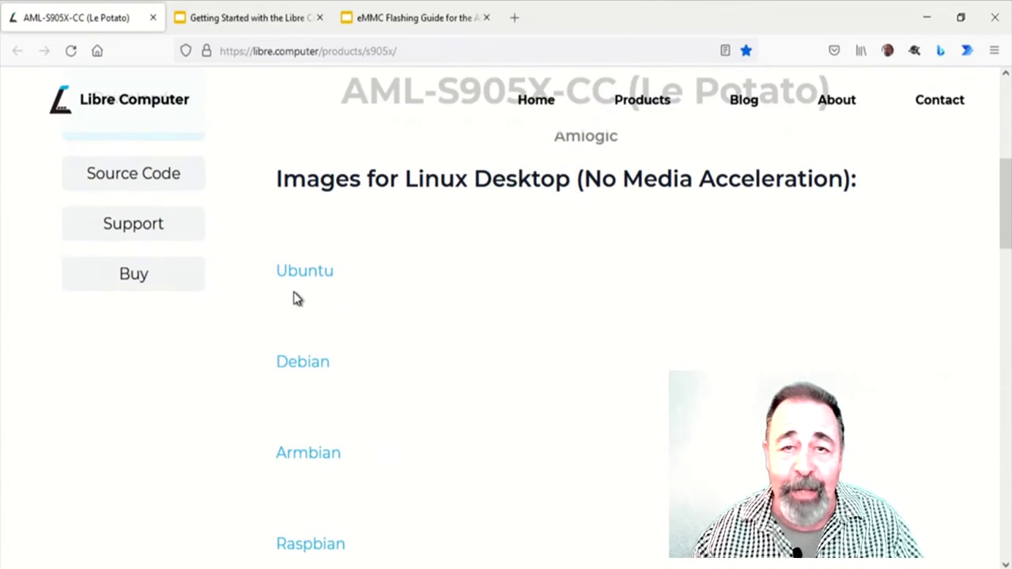
pyautogui.scroll(-2, 403, 469)
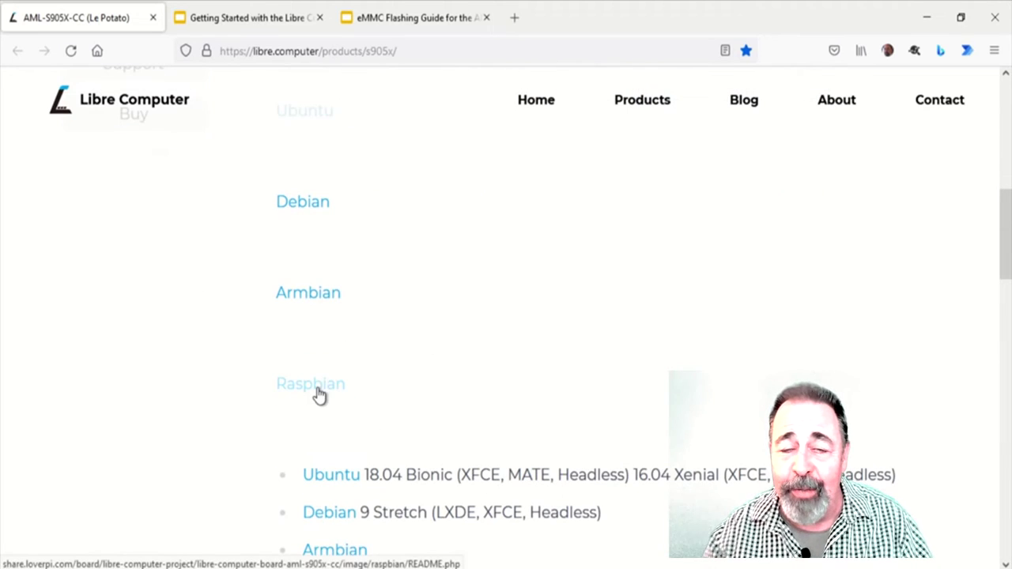
pyautogui.scroll(-1, 456, 366)
pyautogui.scroll(-1, 603, 376)
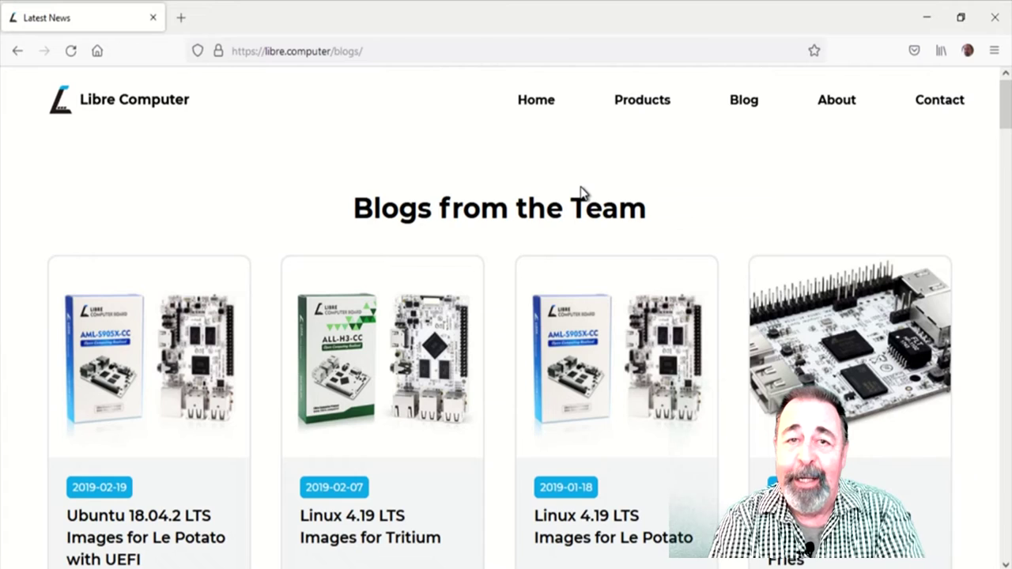
pyautogui.scroll(-1, 582, 193)
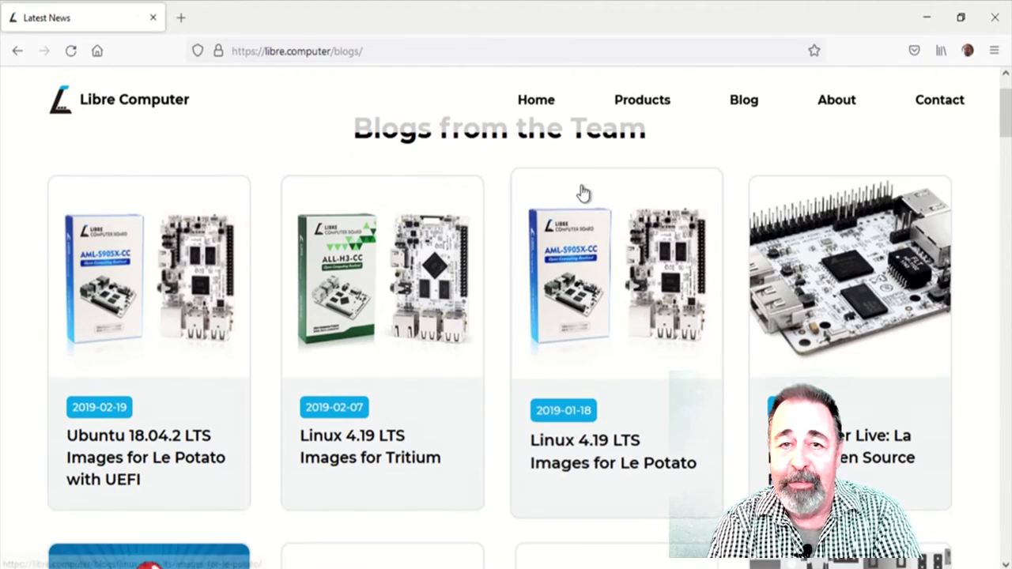
pyautogui.scroll(-3, 582, 192)
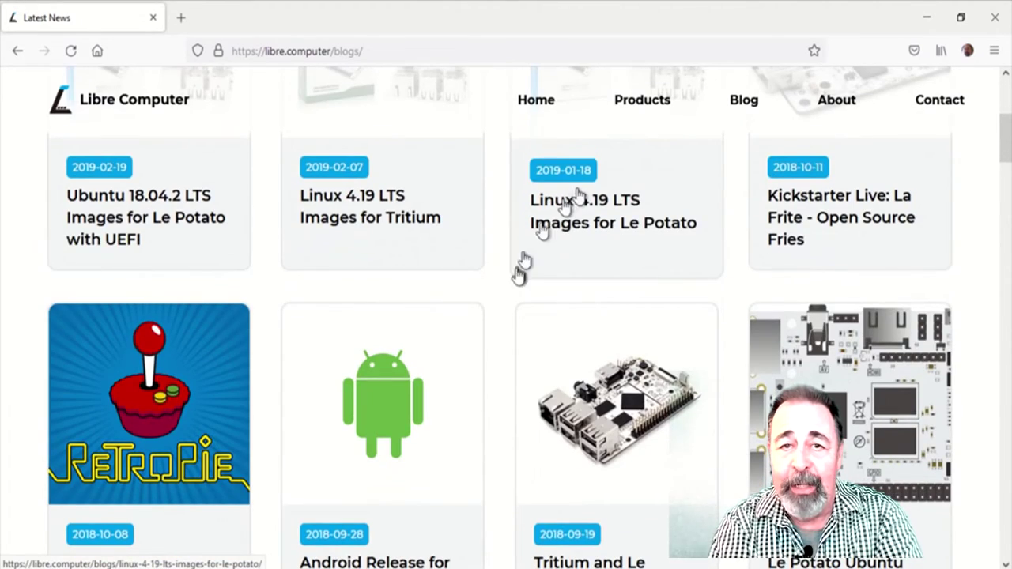
pyautogui.scroll(-3, 488, 310)
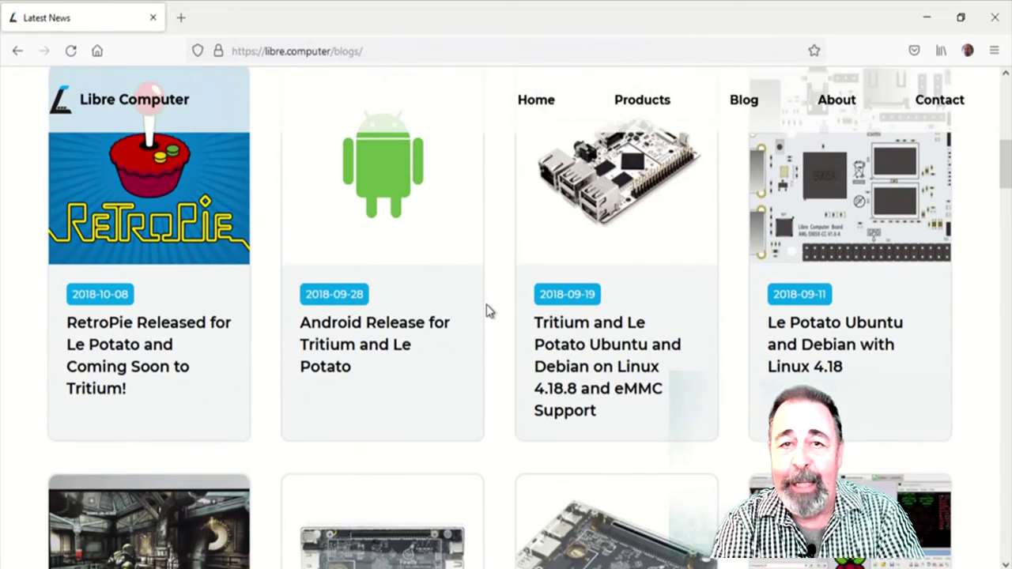
pyautogui.scroll(-3, 488, 310)
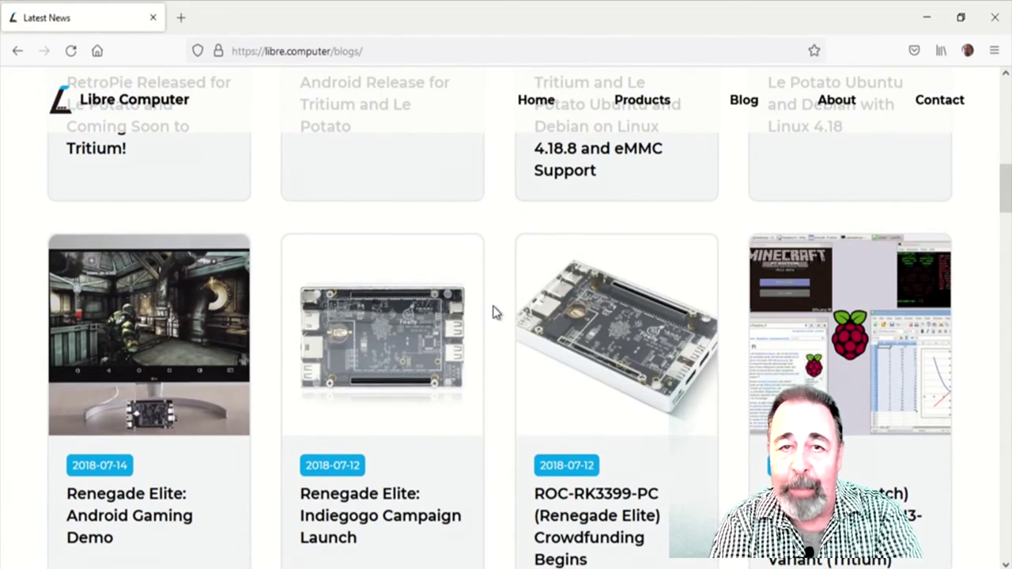
pyautogui.scroll(-3, 493, 311)
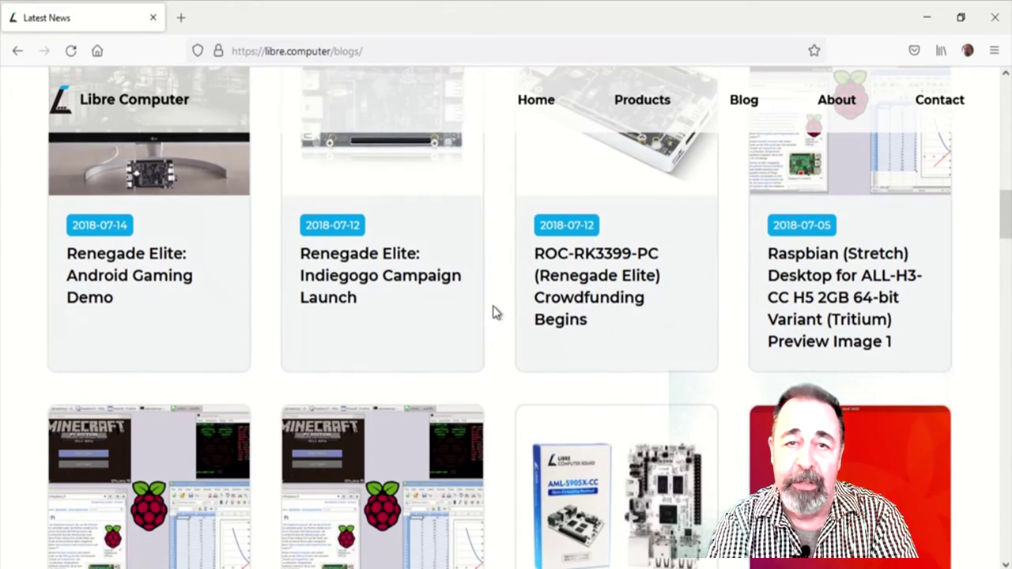
pyautogui.scroll(5, 492, 313)
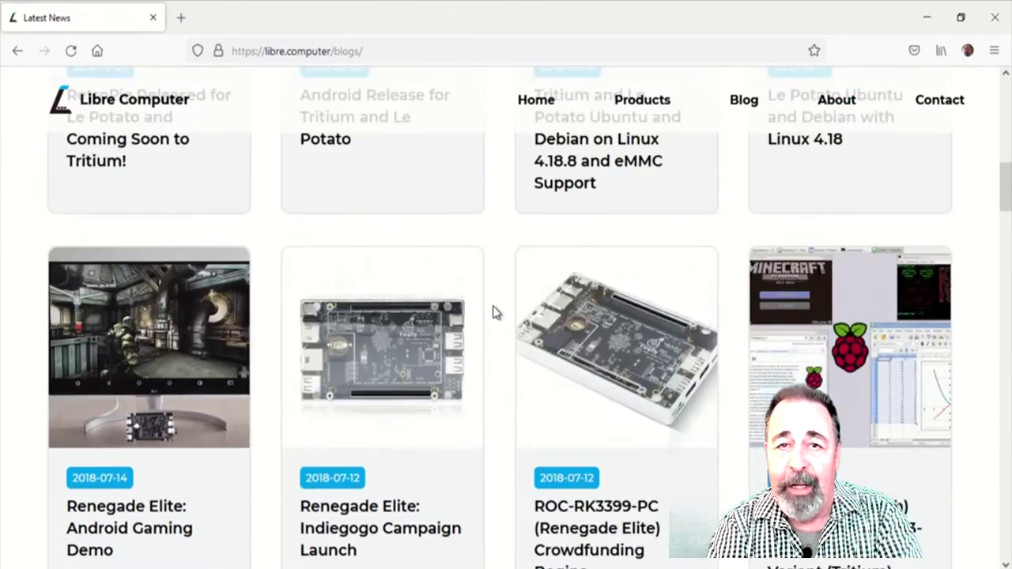
pyautogui.scroll(5, 492, 313)
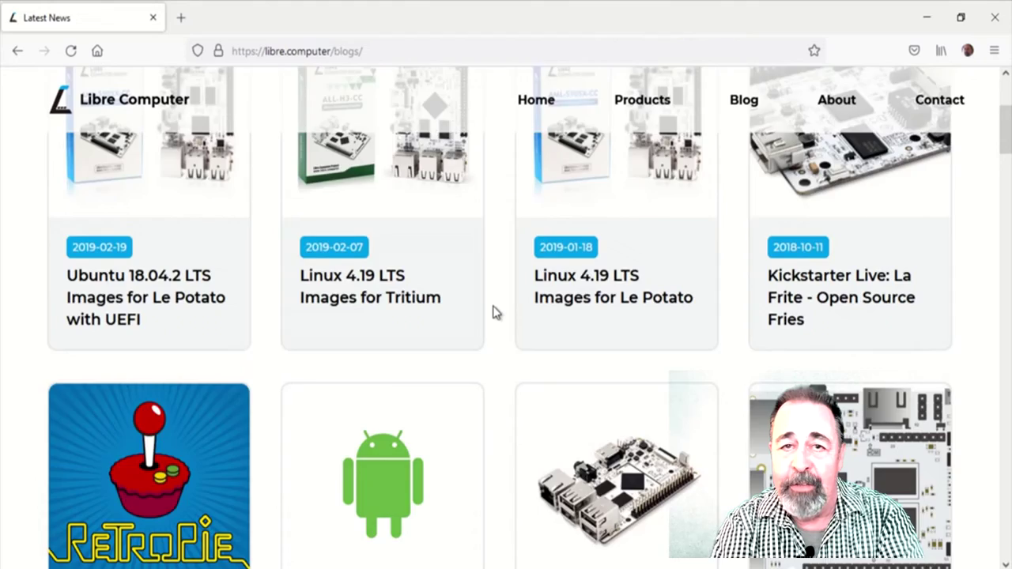
pyautogui.scroll(3, 493, 313)
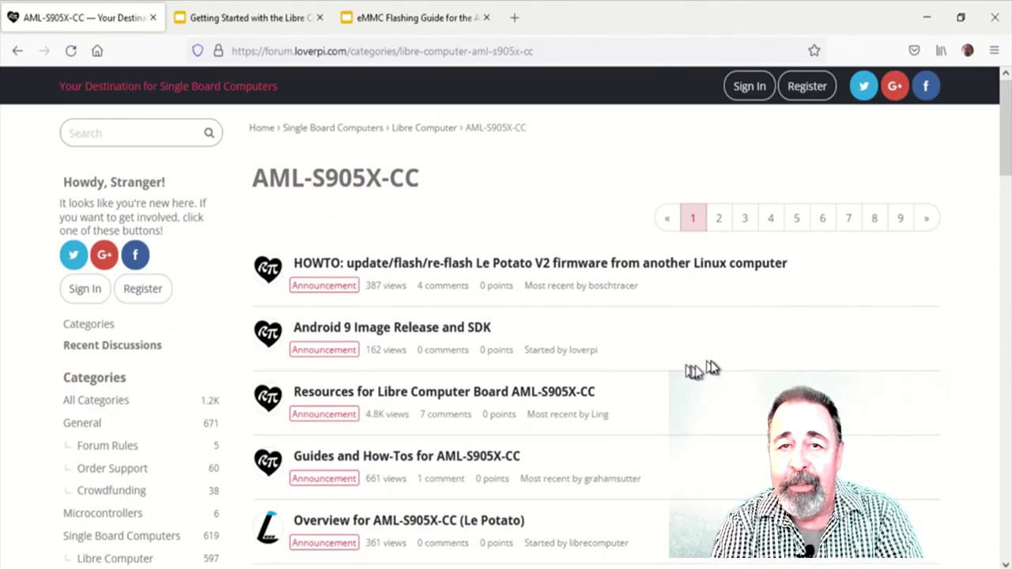
# Step: Open the 'IS THIS FORUM DEAD?' topic on the AML-S905X-CC forum and its October 2021 link
pyautogui.scroll(-5, 711, 364)
pyautogui.scroll(-2, 711, 362)
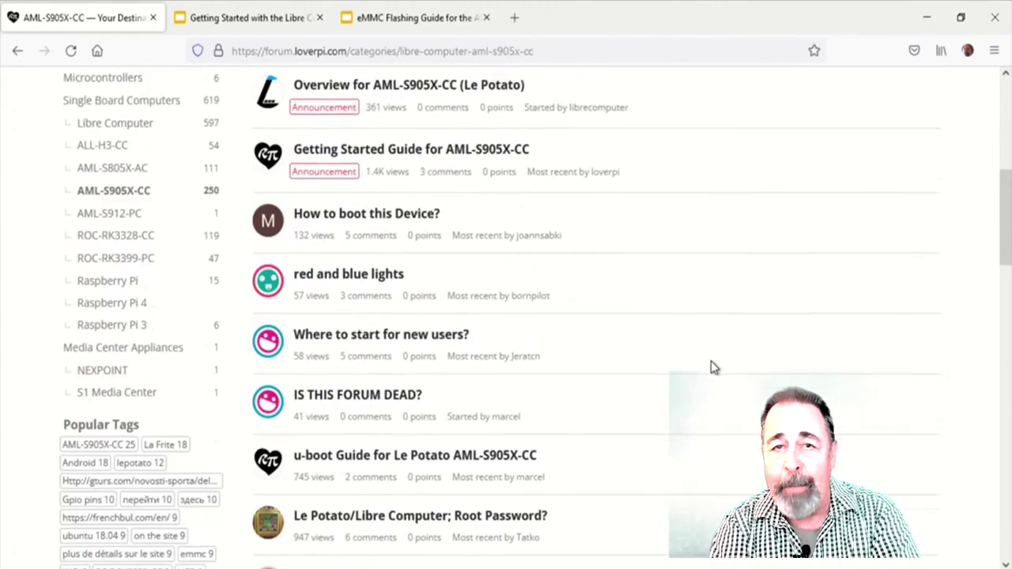
pyautogui.click(378, 360)
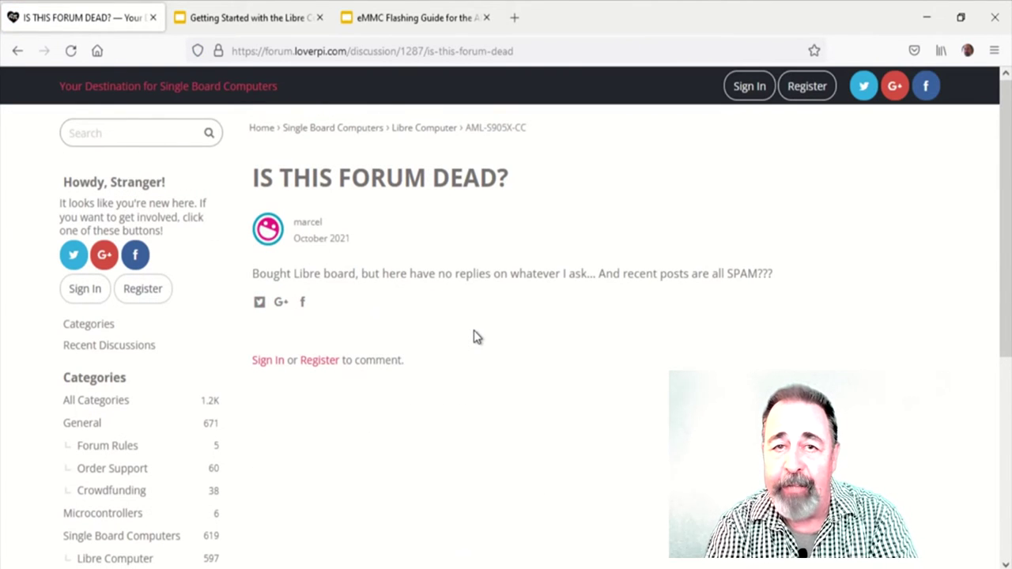
pyautogui.click(340, 238)
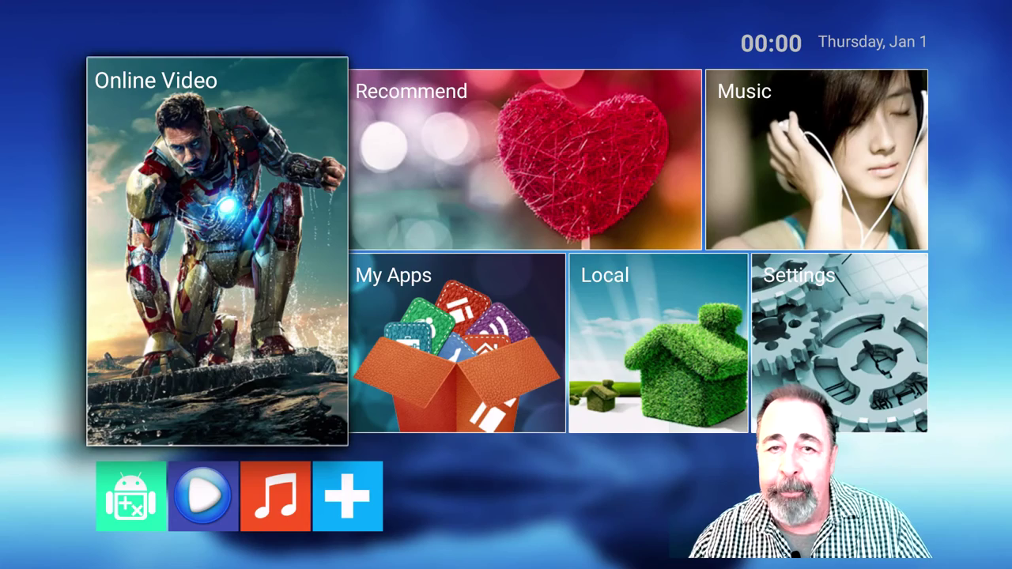
# Step: Open and close AppInstaller, Clock and Downloads from My Apps, then launch FileBrowser
pyautogui.click(508, 290)
pyautogui.click(508, 289)
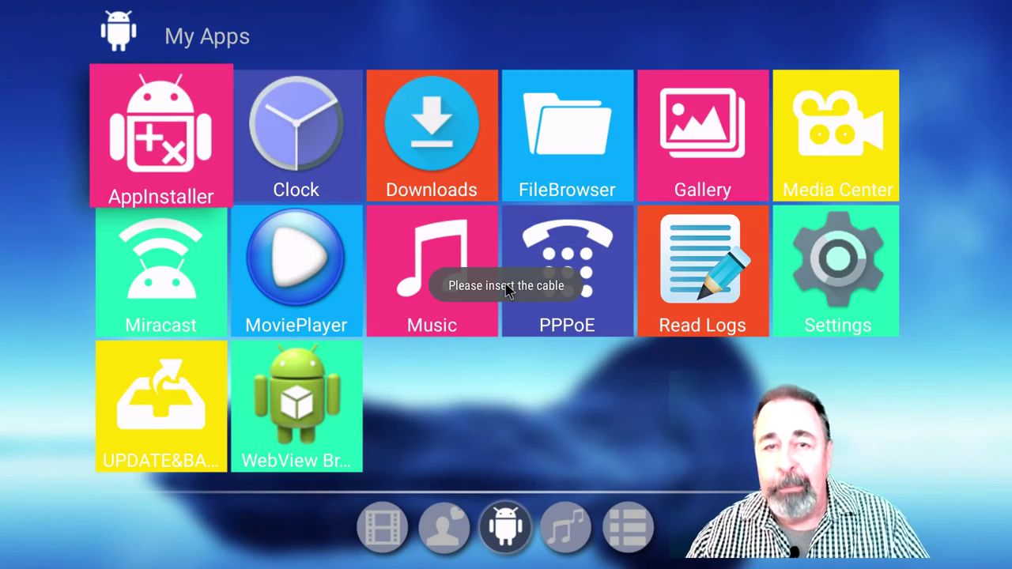
pyautogui.click(146, 136)
pyautogui.rightClick(146, 136)
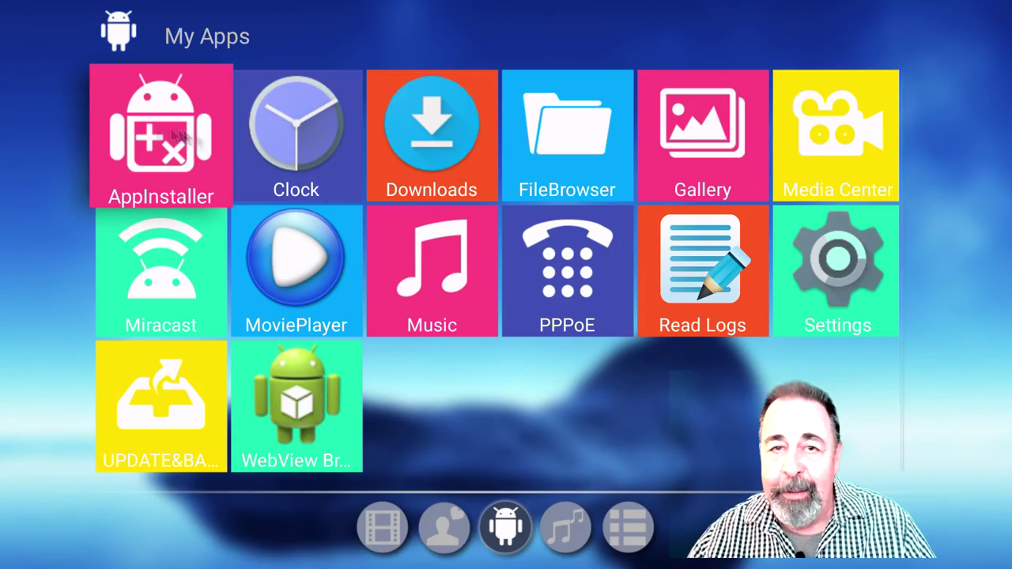
pyautogui.click(299, 137)
pyautogui.rightClick(301, 140)
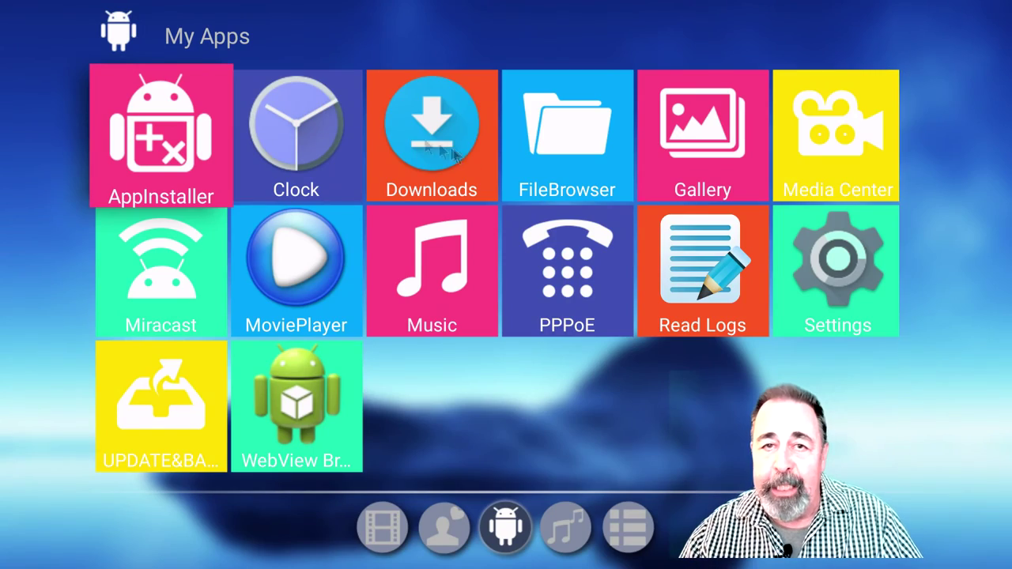
pyautogui.click(446, 136)
pyautogui.rightClick(445, 136)
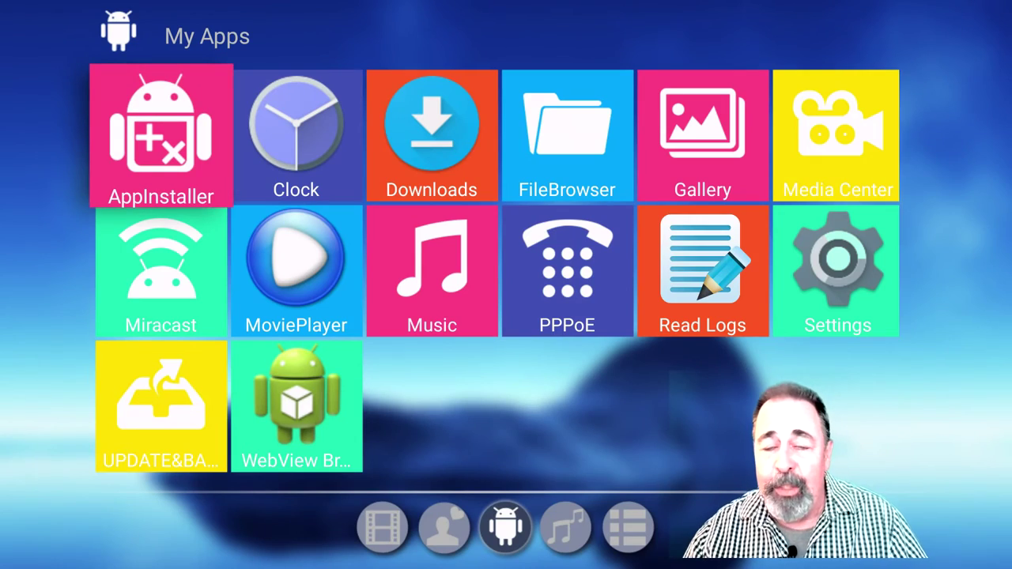
pyautogui.click(567, 157)
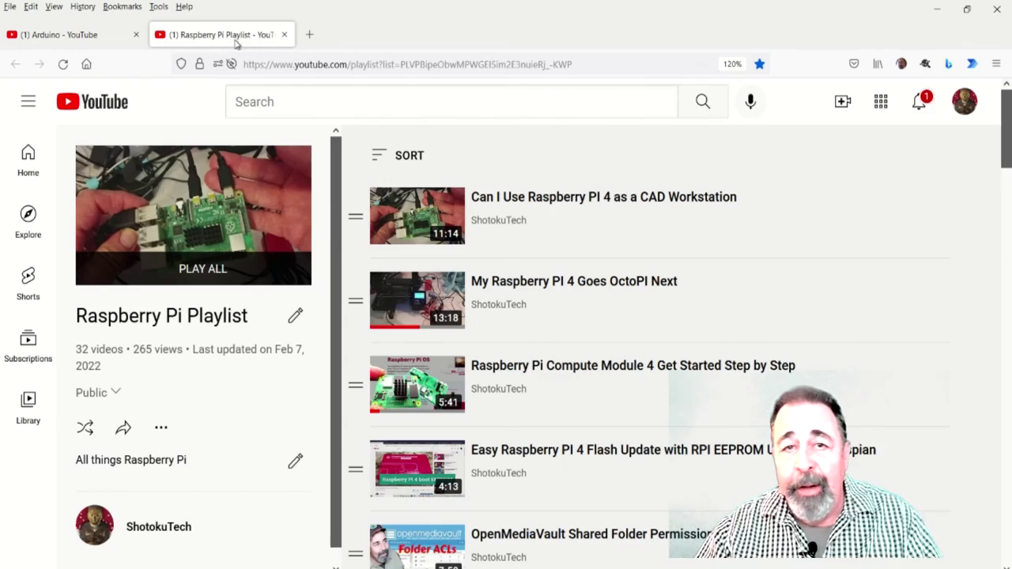
pyautogui.scroll(-4, 739, 243)
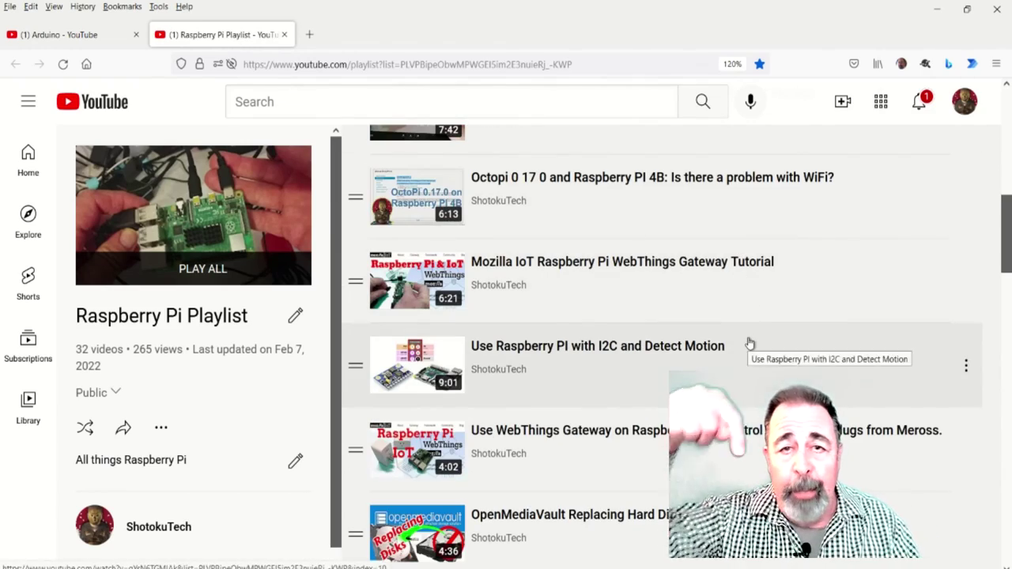
pyautogui.scroll(-16, 749, 344)
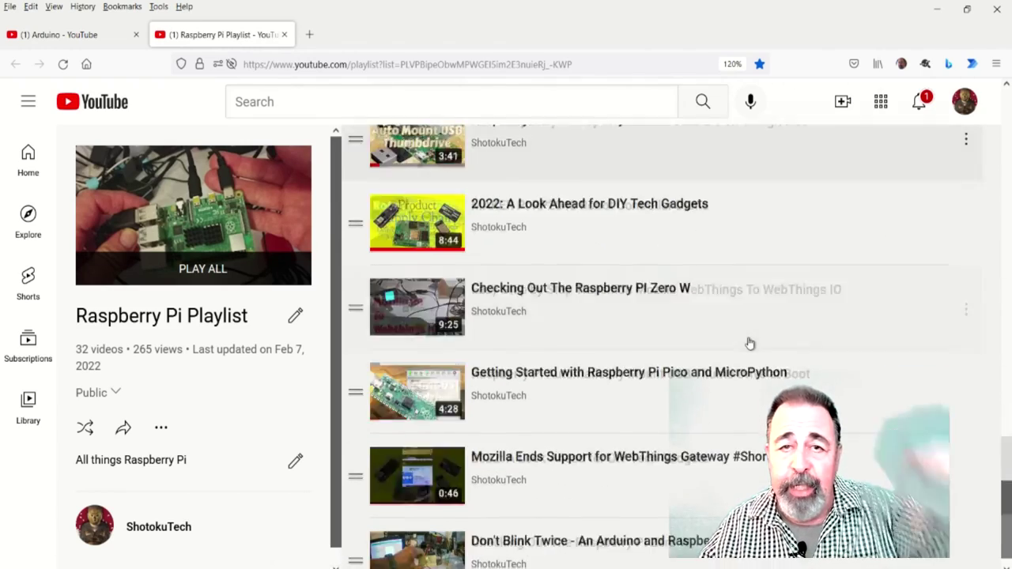
pyautogui.scroll(-10, 749, 343)
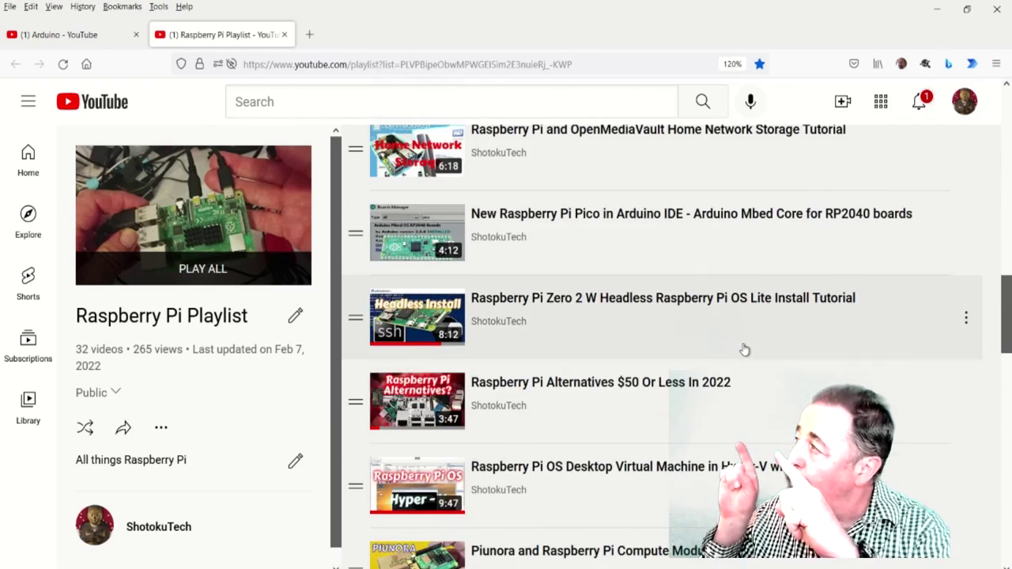
pyautogui.scroll(7, 744, 350)
pyautogui.scroll(5, 744, 349)
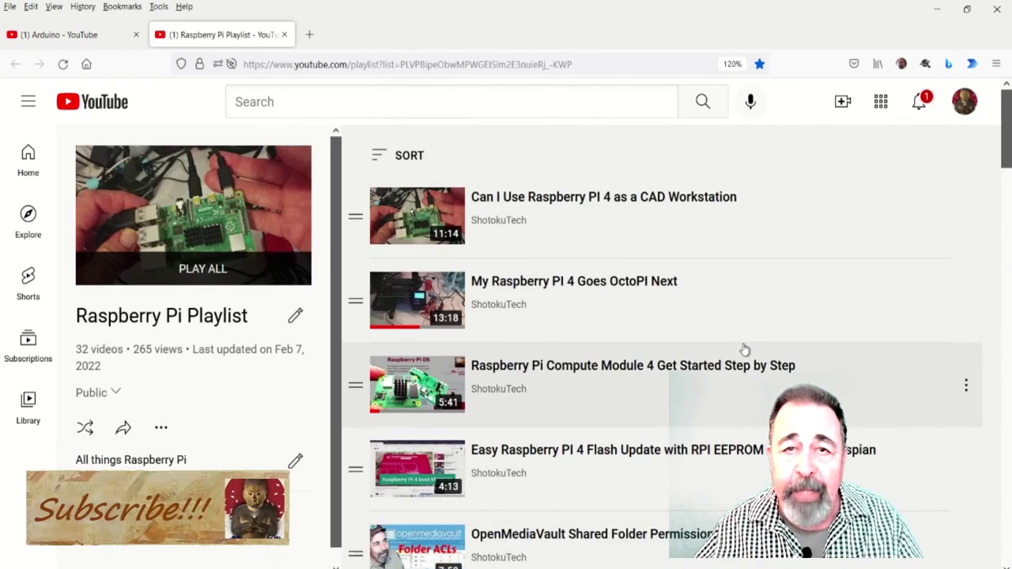